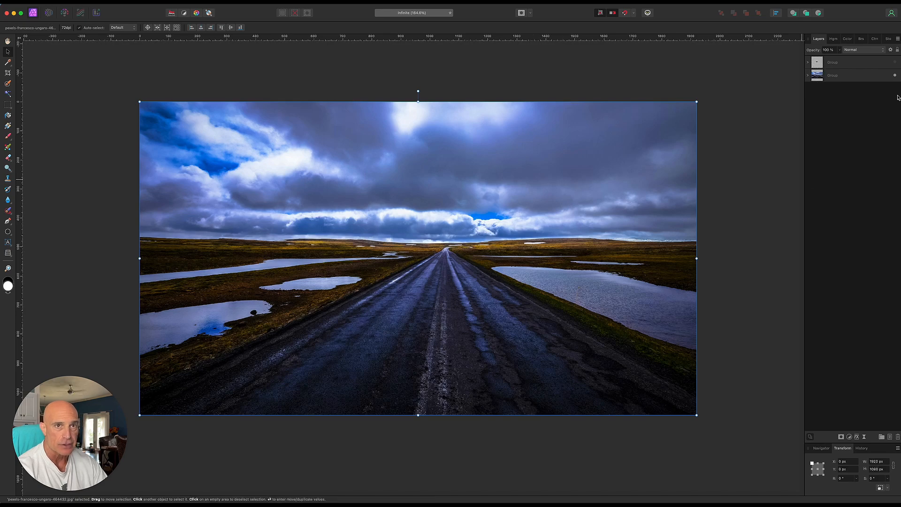
Step: Show the finished artwork group to preview the final design, and hide it again
click(894, 62)
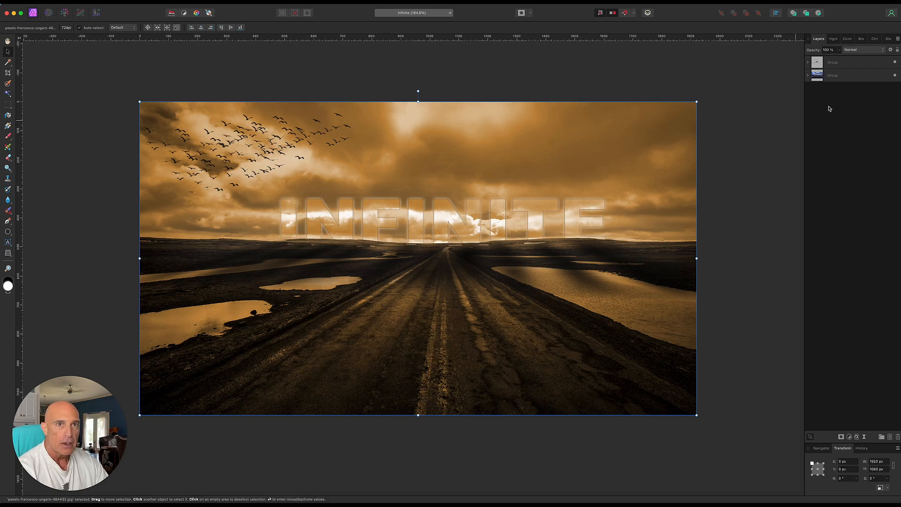
click(894, 63)
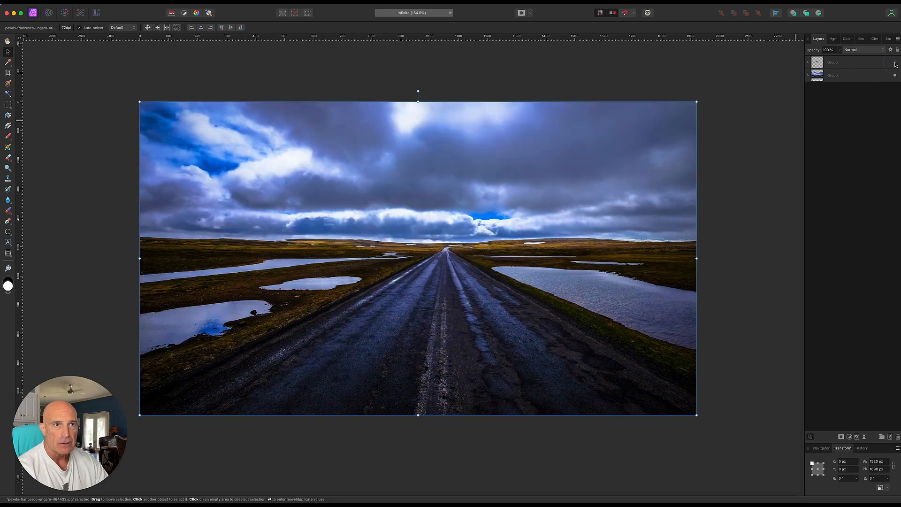
Step: Apply a Recolor adjustment with hue 33.7° and saturation 57% to the road photo, and nest it inside the photo layer
click(807, 75)
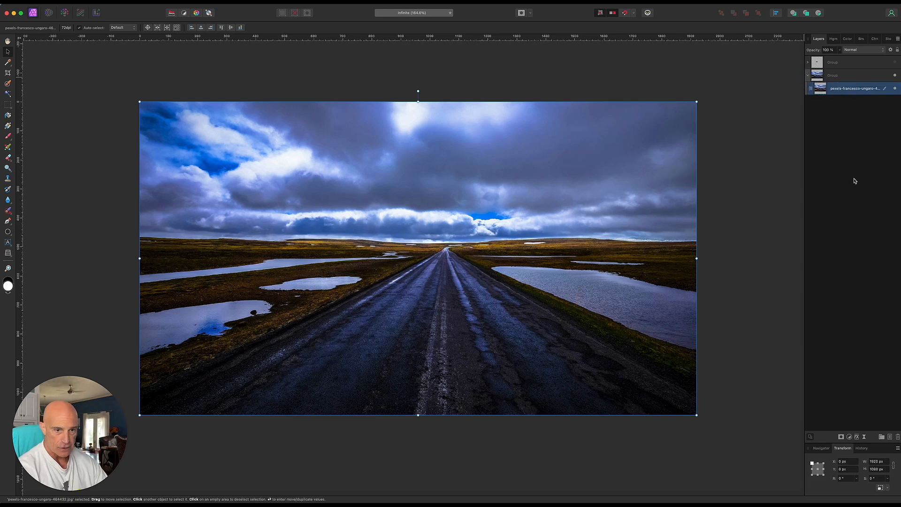
click(849, 437)
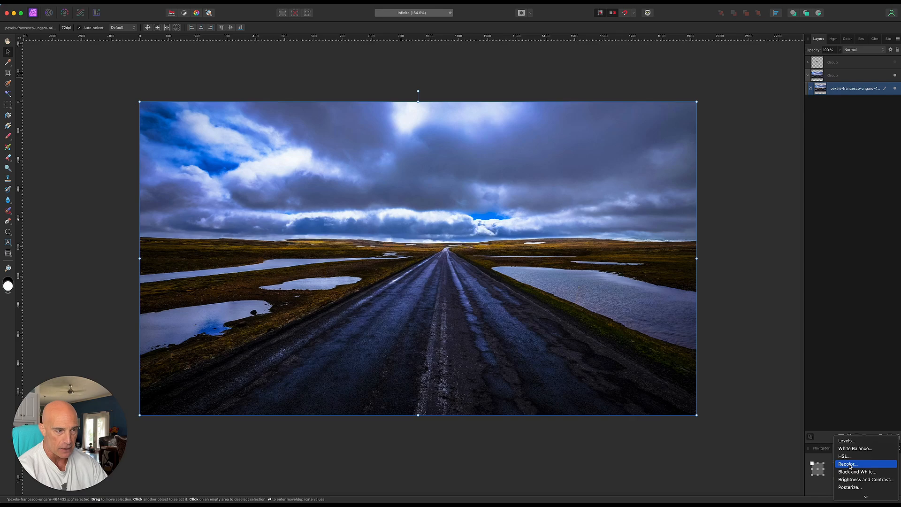
click(849, 465)
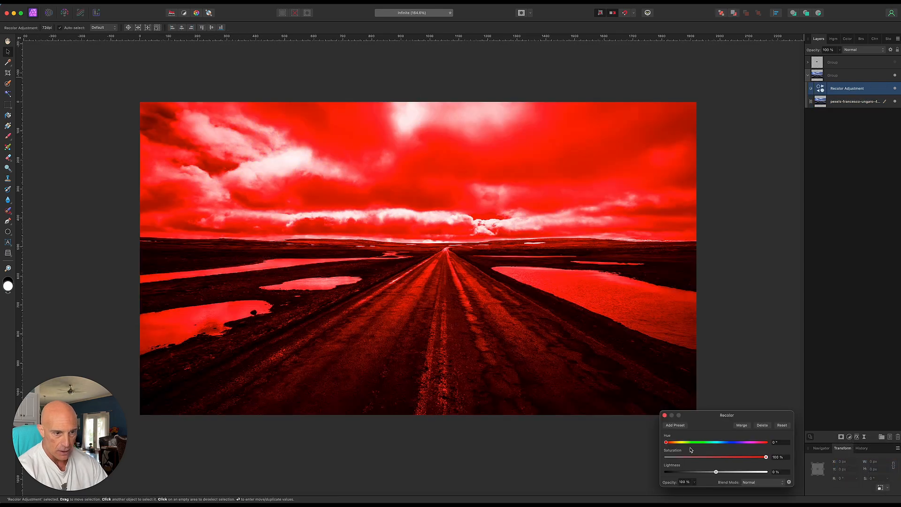
drag(666, 442, 676, 445)
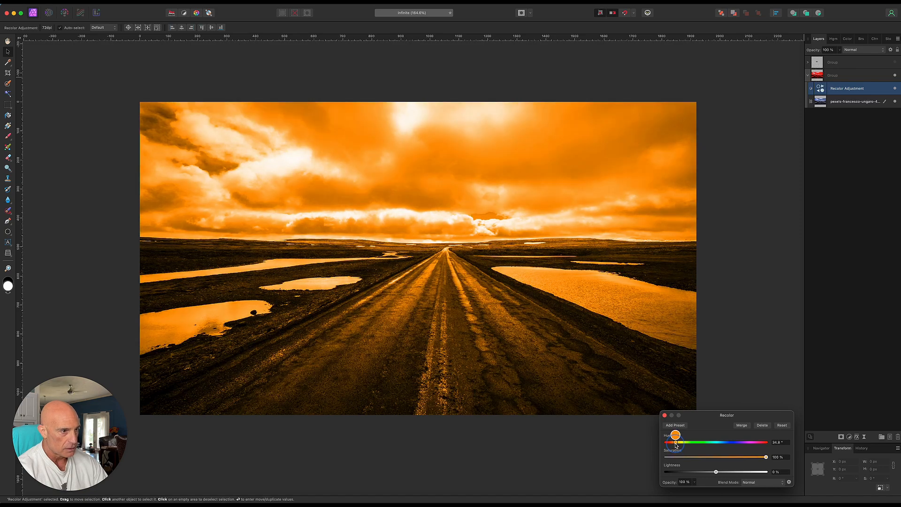
drag(675, 445, 675, 445)
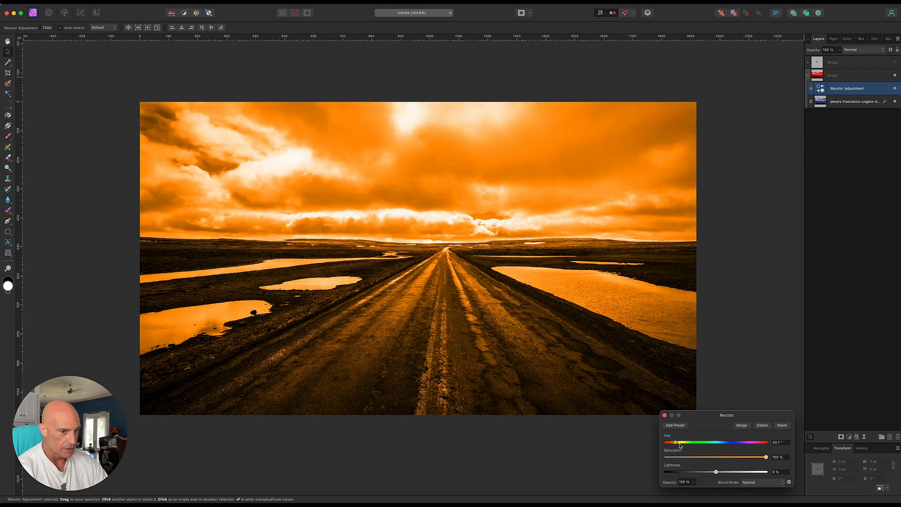
drag(764, 458, 721, 461)
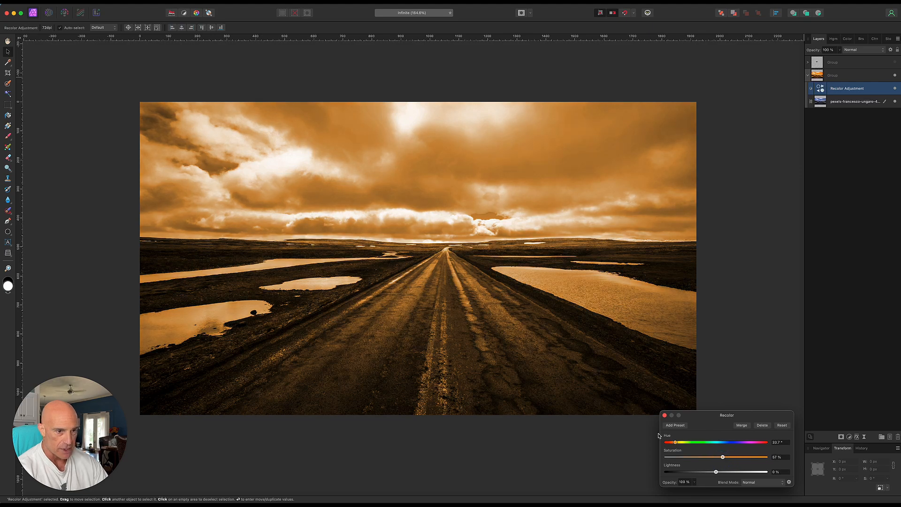
click(665, 416)
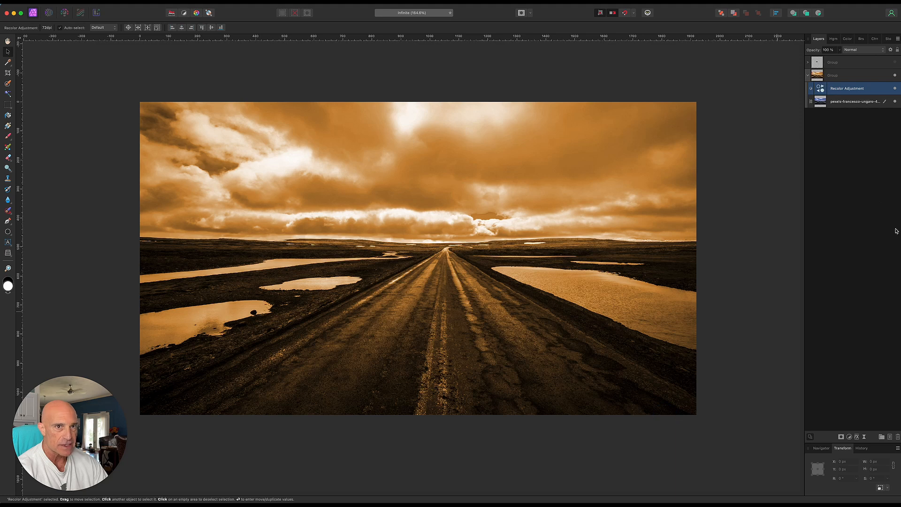
drag(852, 96, 854, 104)
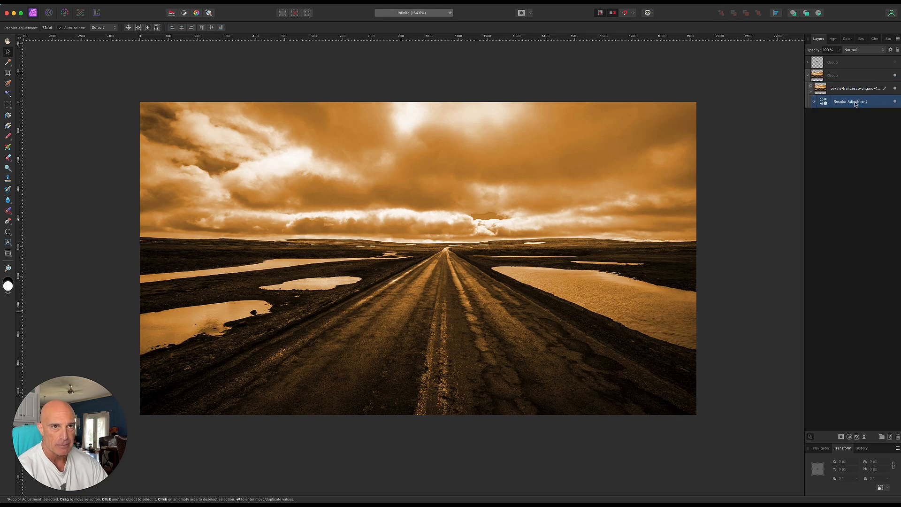
click(811, 91)
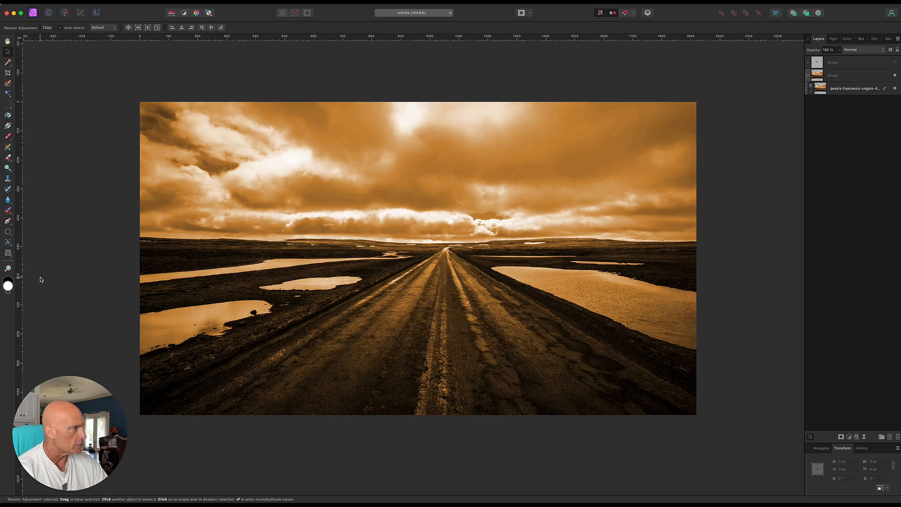
Step: Add the white artistic text INFINITE in Arial Black on the horizon and place it centrally above the road
click(8, 243)
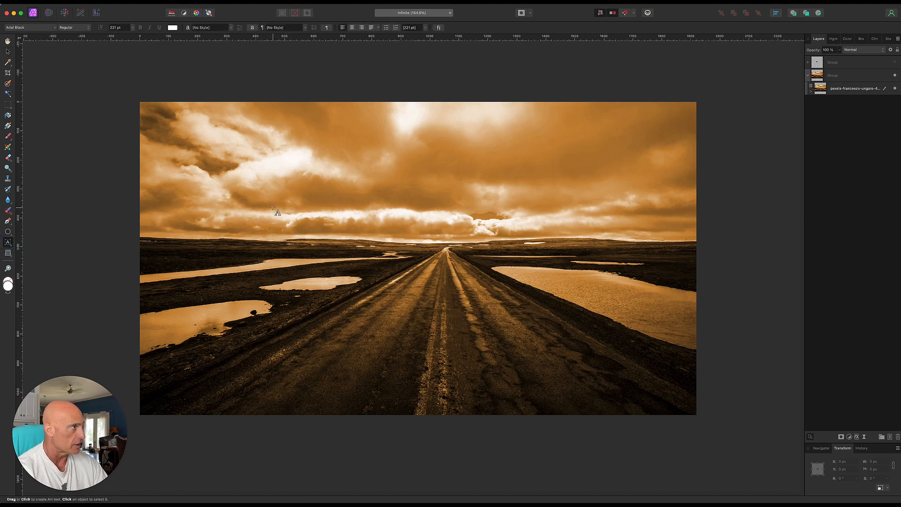
drag(273, 206, 310, 246)
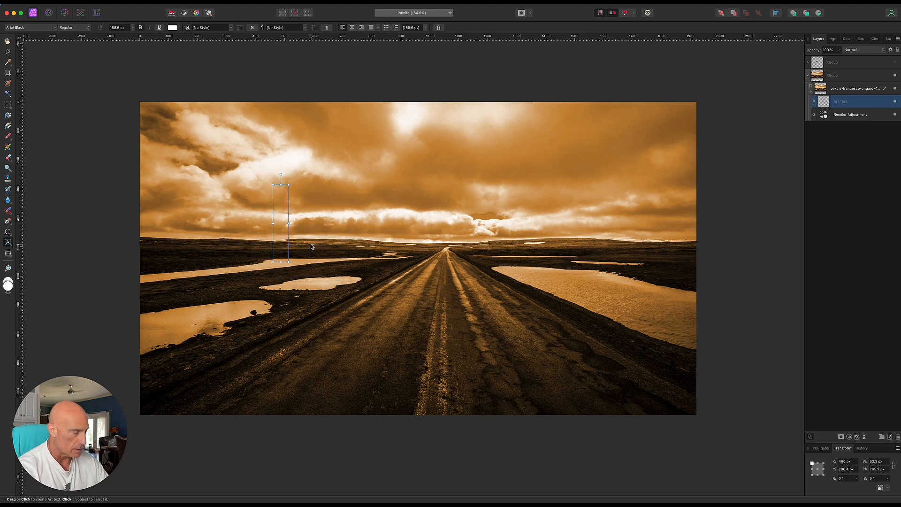
text(I)
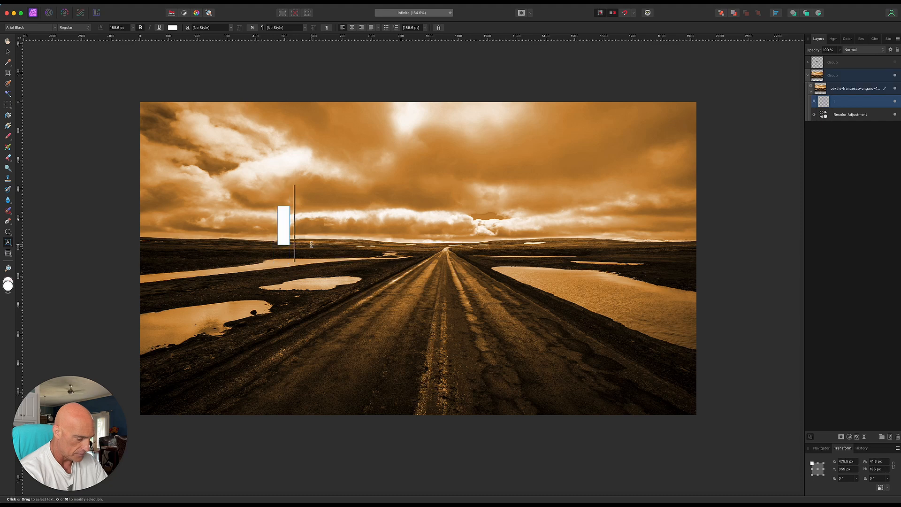
text(NFINITE)
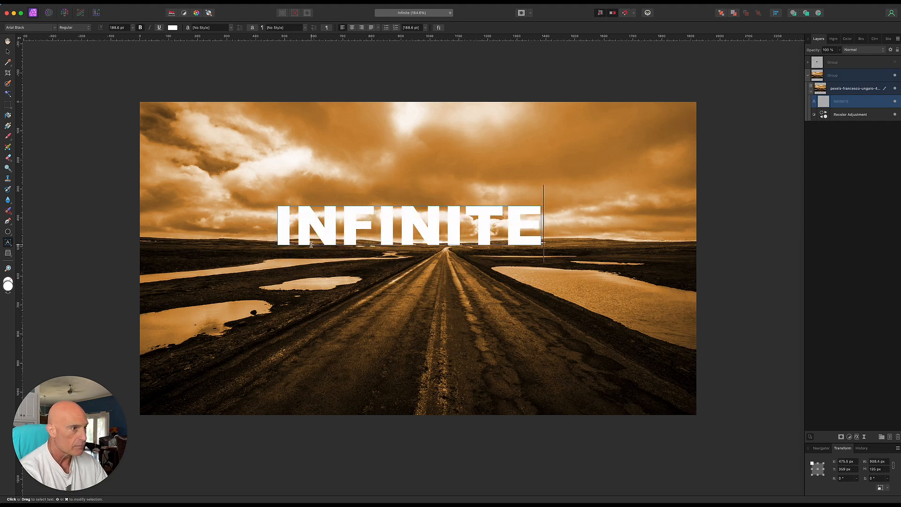
key(Escape)
key(v)
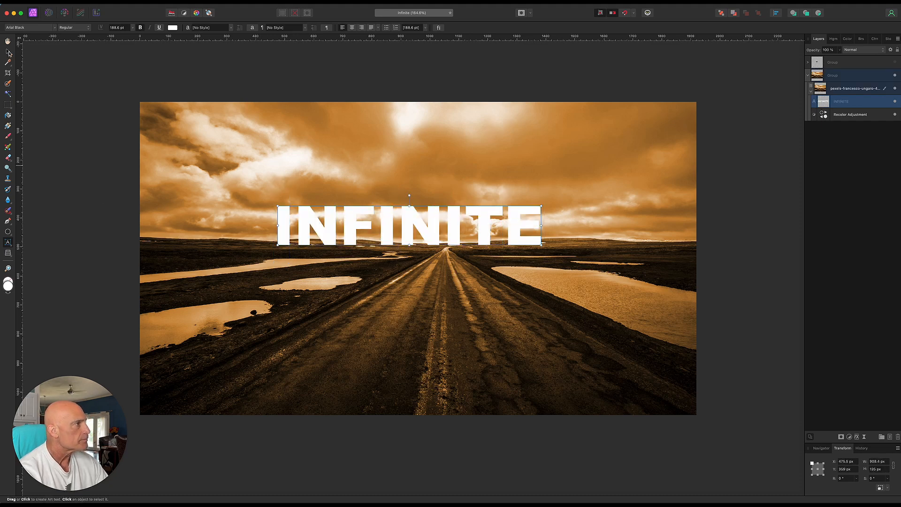
drag(387, 241, 429, 241)
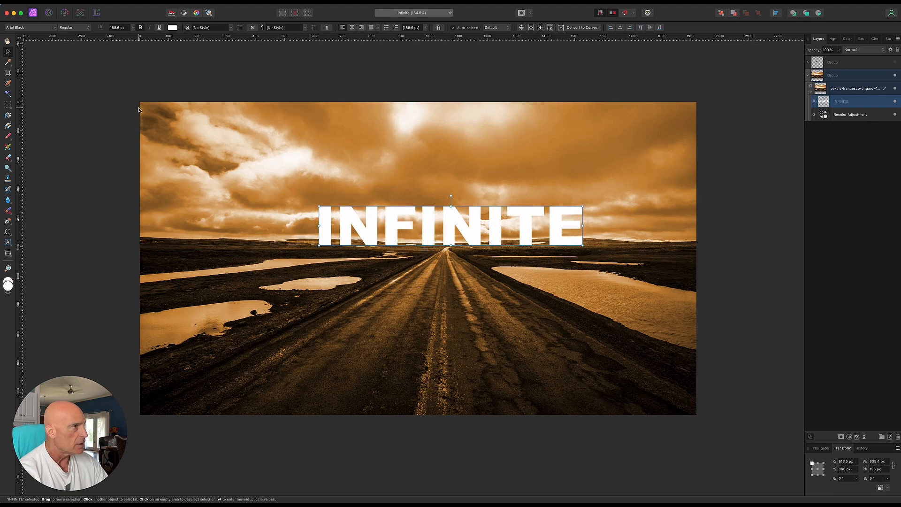
Step: Enlarge the INFINITE text to 222 pt and re-centre it above the vanishing point of the road
double_click(118, 29)
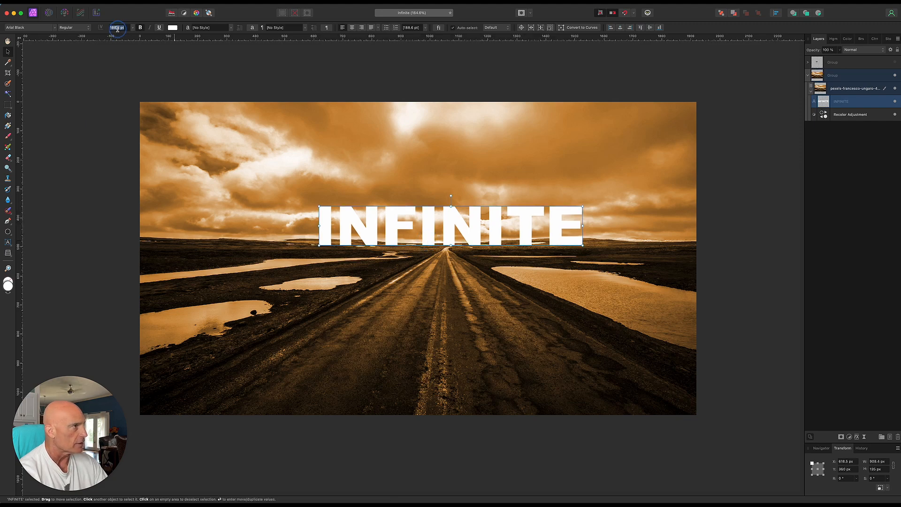
key(Up)
key(Up)
key(Up)
key(Up)
key(Up)
key(Up)
key(Up)
key(Up)
key(Up)
key(Up)
key(Up)
key(Up)
key(Up)
key(Up)
key(Up)
key(Up)
key(Up)
key(Up)
key(Up)
key(Up)
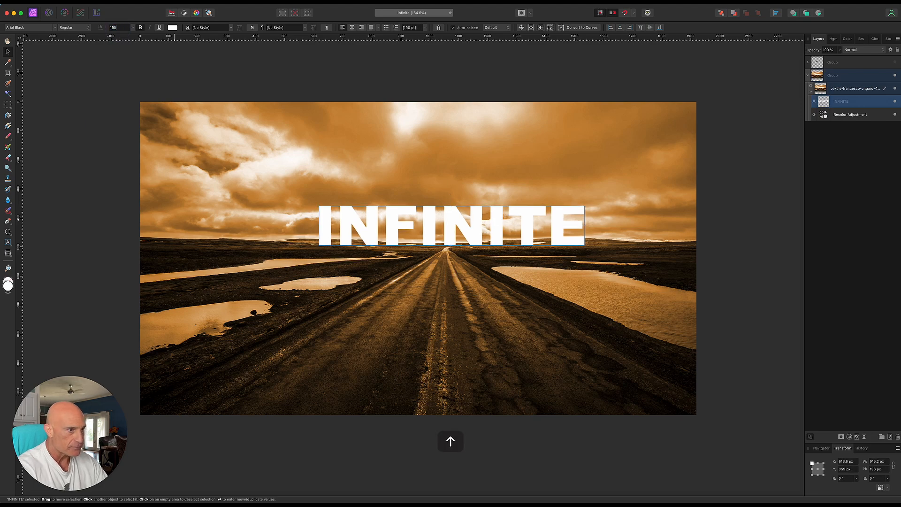
key(Up)
key(Up)
key(Up)
key(Up)
key(Up)
key(Up)
key(Up)
key(Up)
key(Up)
key(Up)
key(Up)
key(Up)
key(Up)
key(Up)
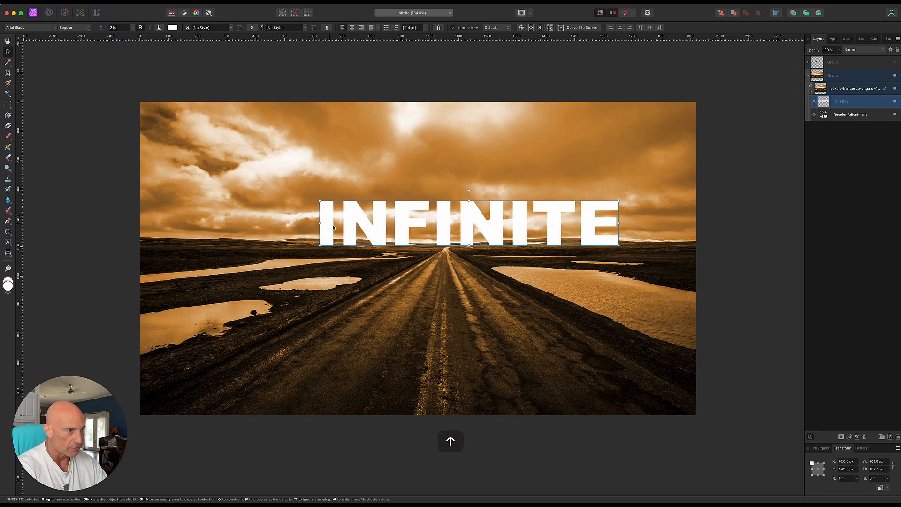
drag(394, 235, 383, 234)
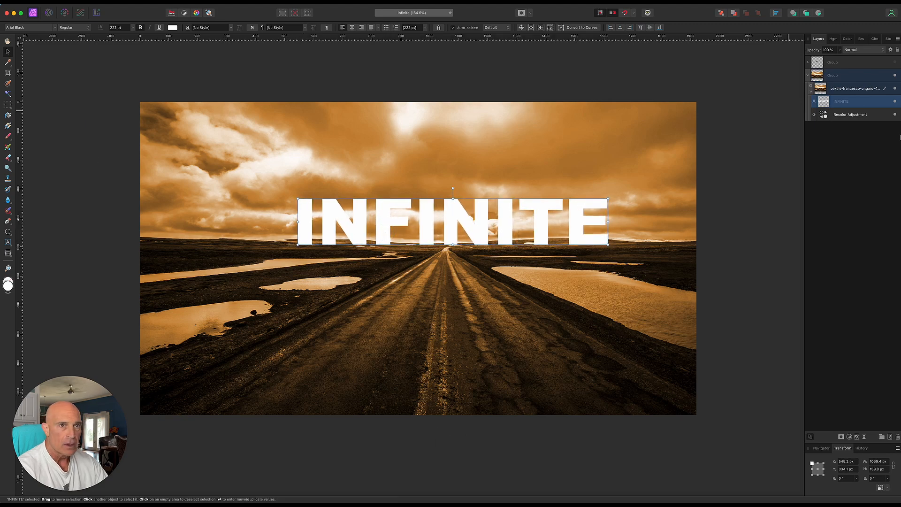
Step: Take the INFINITE text out of the photo layer, place it directly above it, and collapse the photo layer
drag(850, 104, 851, 87)
click(811, 106)
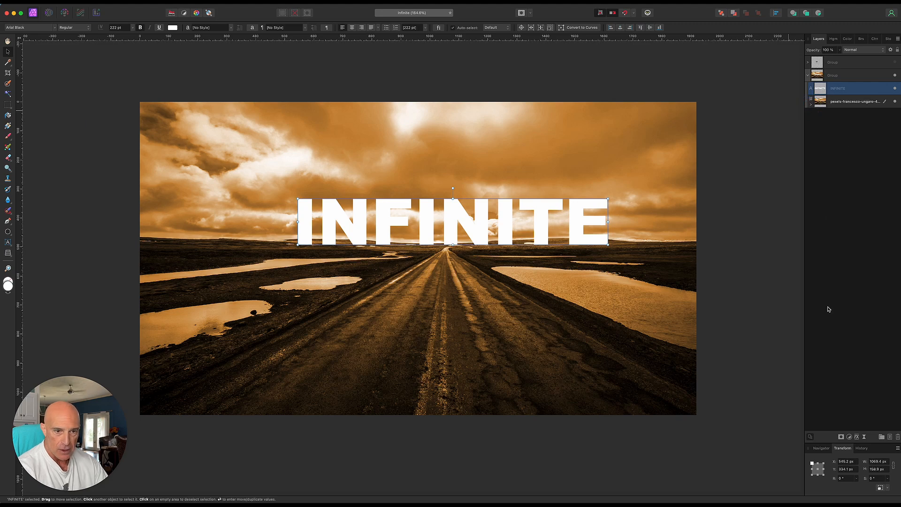
click(857, 437)
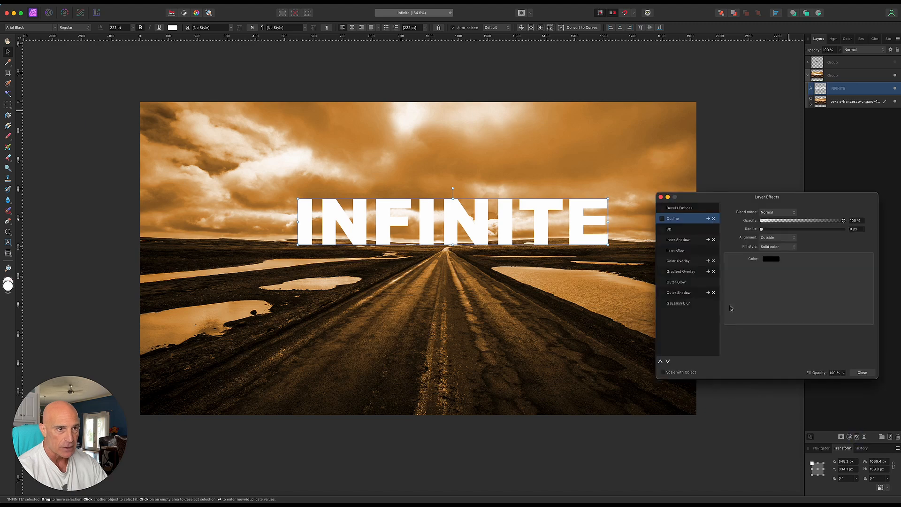
click(662, 219)
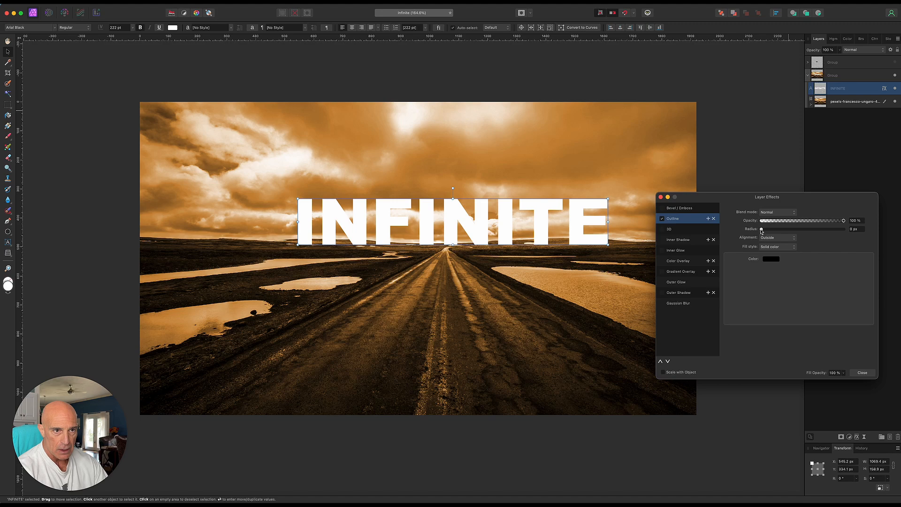
click(663, 219)
click(861, 373)
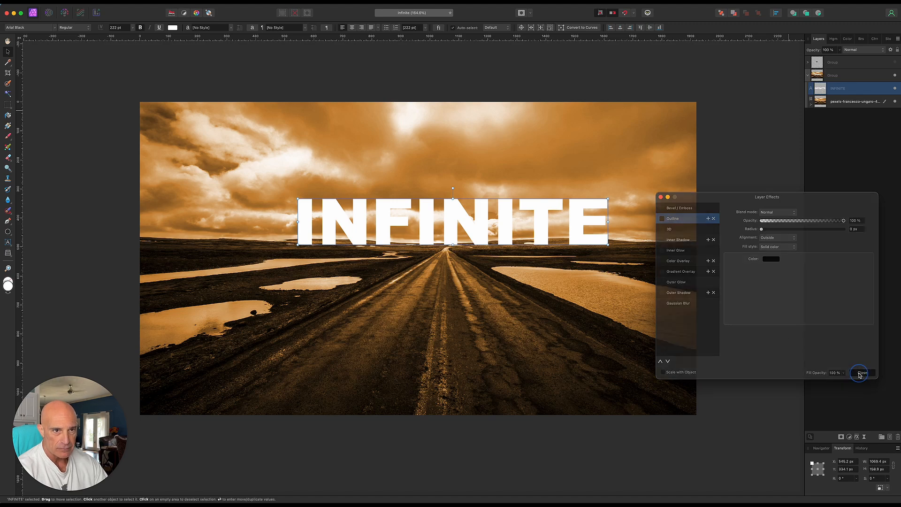
Step: Duplicate the INFINITE text layer and hide the upper copy
right_click(857, 92)
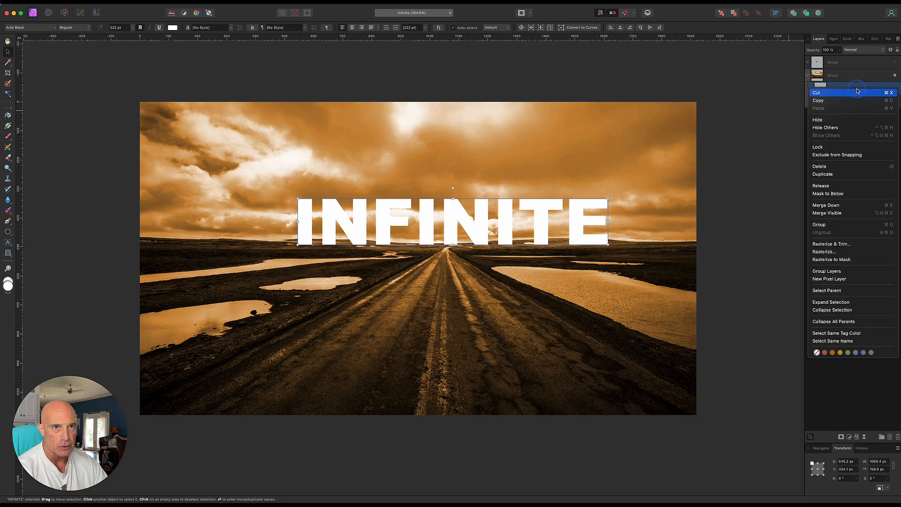
click(839, 176)
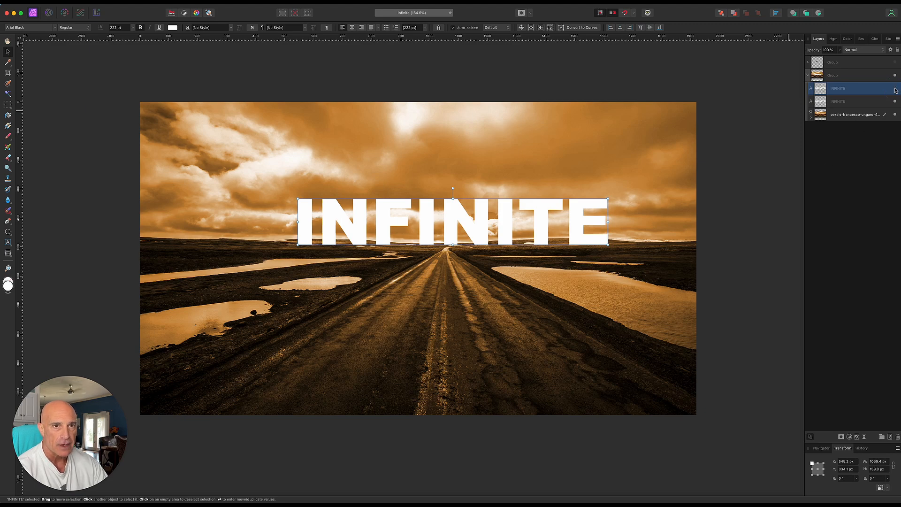
Step: Give the lower INFINITE text layer a black outside Outline effect with a radius of 0.5 px
click(864, 103)
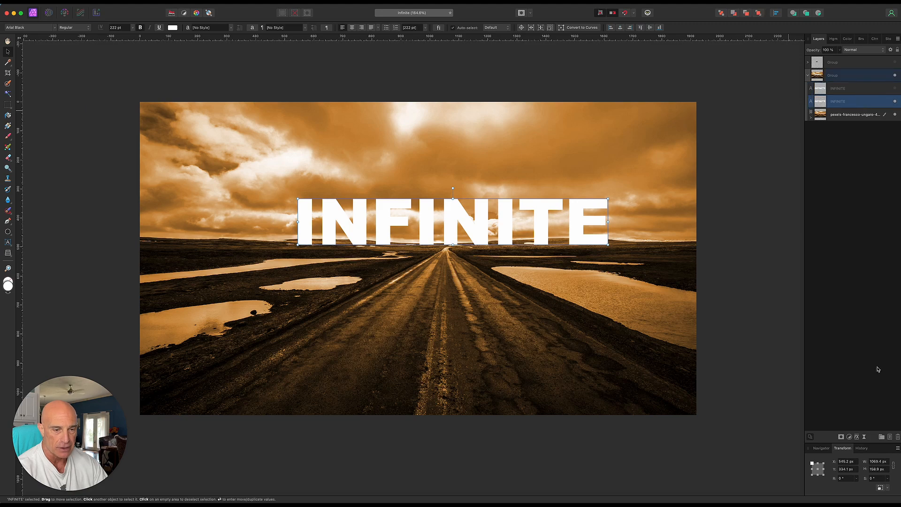
click(857, 437)
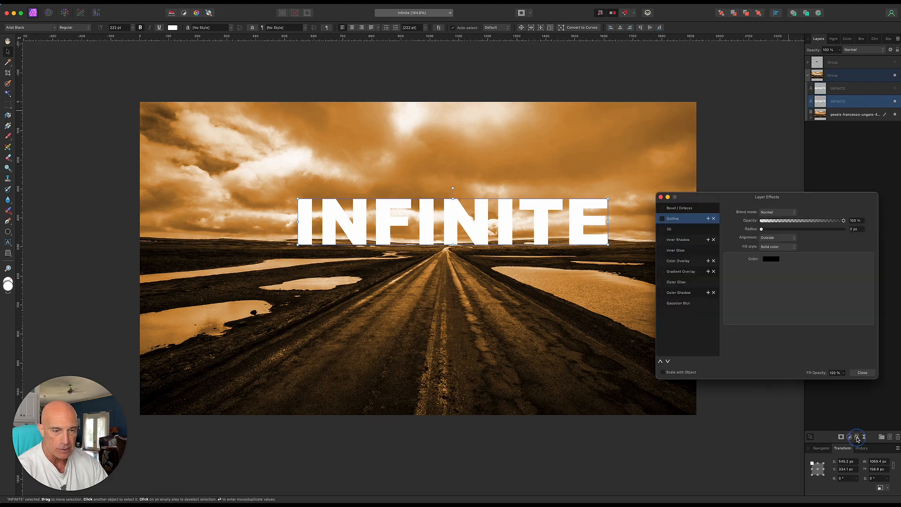
click(662, 220)
drag(762, 230, 770, 232)
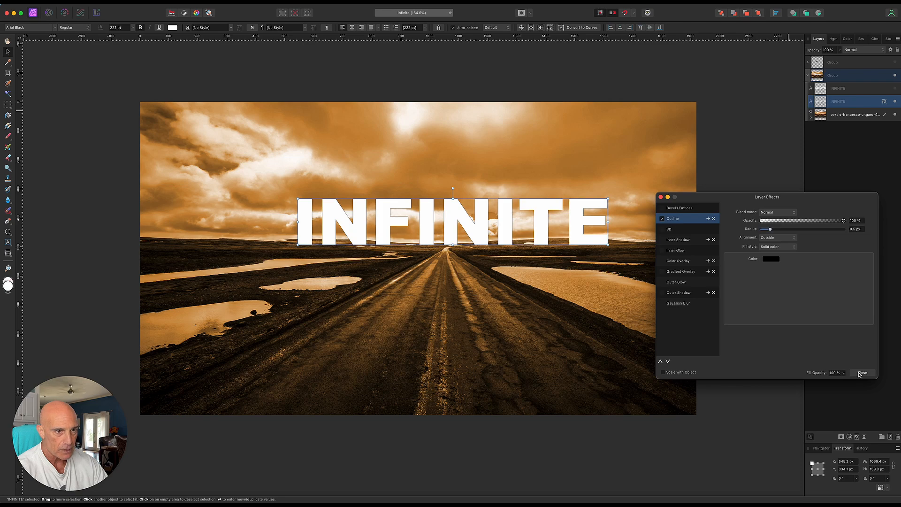
Step: Add an Outer Glow to the lower INFINITE text in a light orange sampled from the sky, with an increased radius
click(662, 282)
click(679, 284)
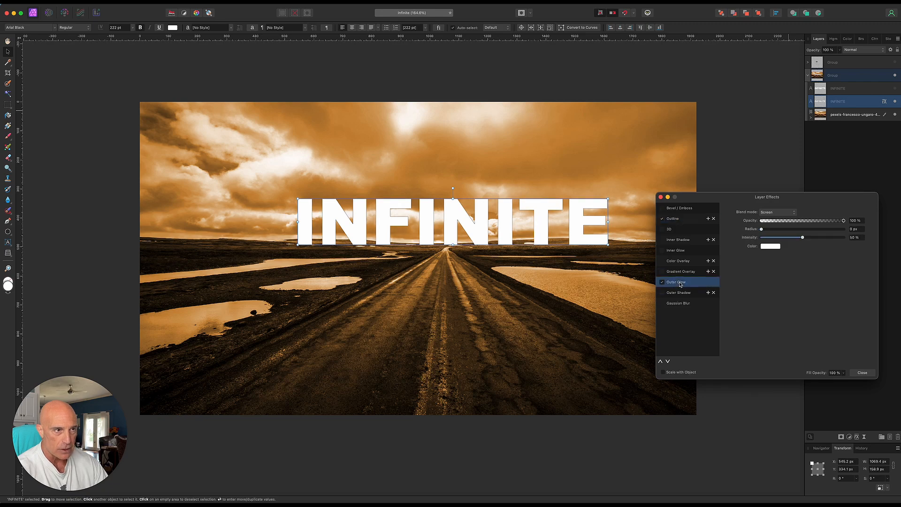
click(771, 247)
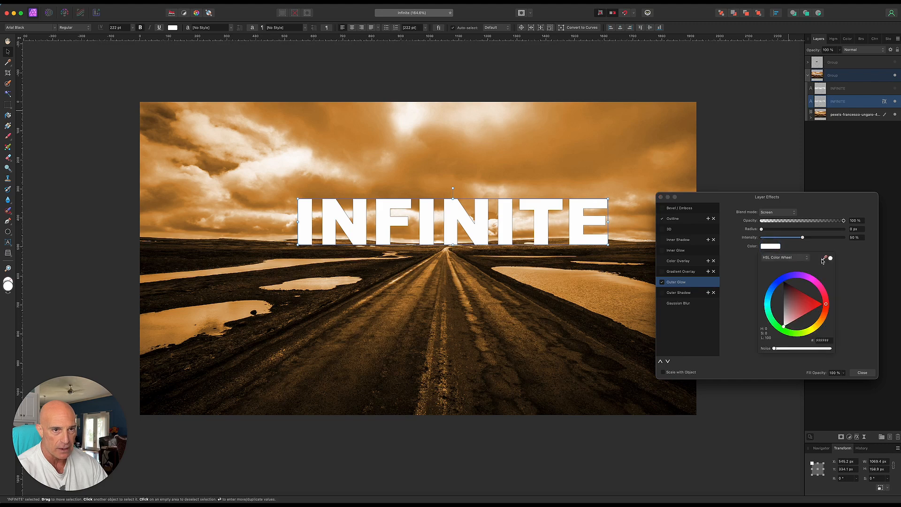
drag(825, 260, 226, 108)
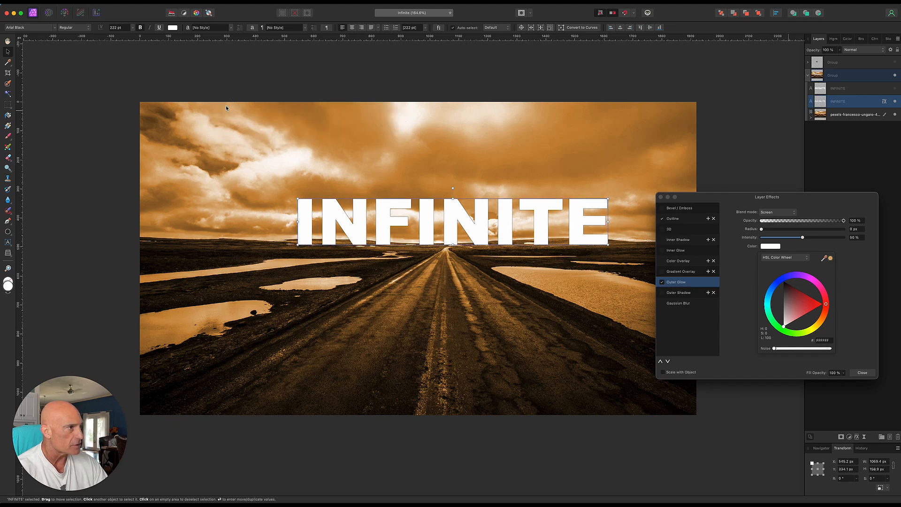
click(830, 258)
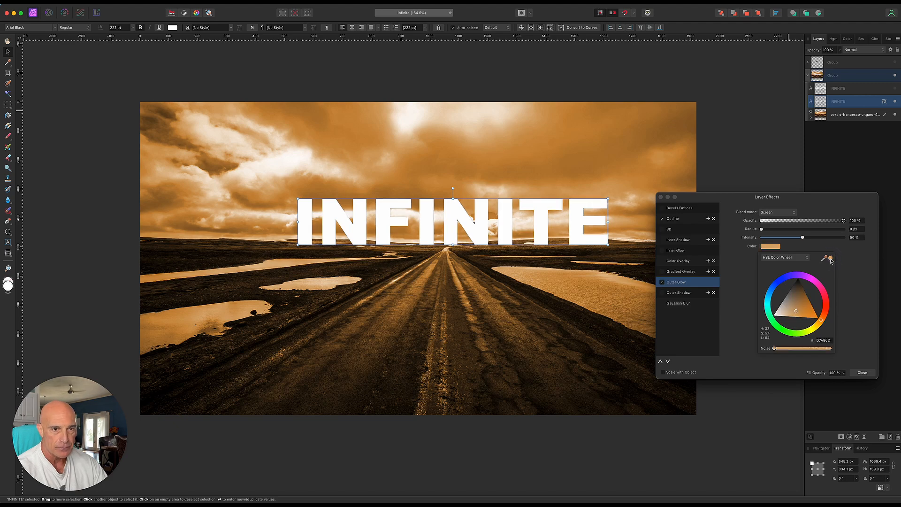
click(744, 276)
drag(762, 229, 809, 238)
click(857, 373)
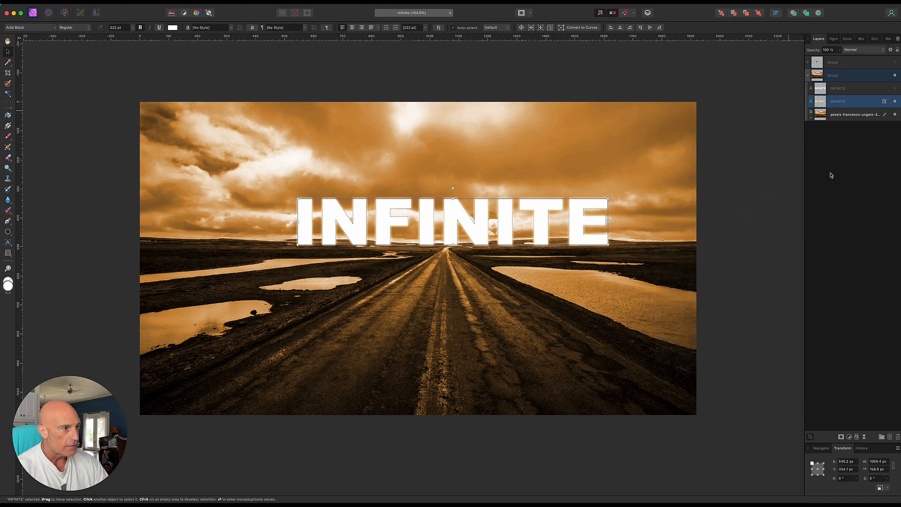
Step: Duplicate the road photo layer and clip the copy inside the lower INFINITE text layer
click(843, 115)
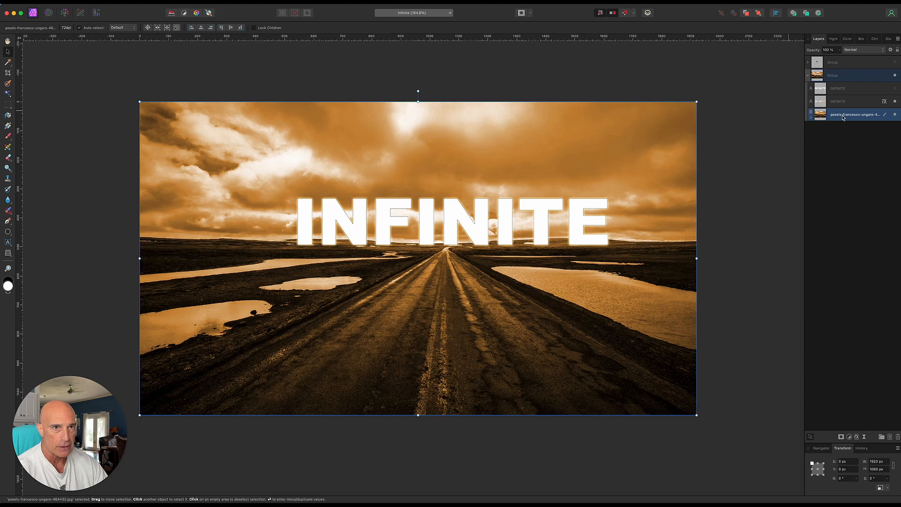
right_click(843, 116)
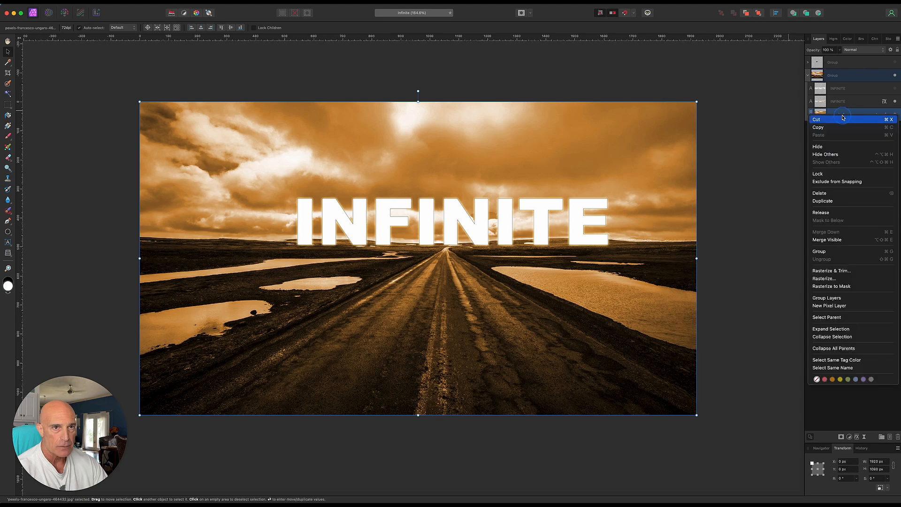
click(830, 201)
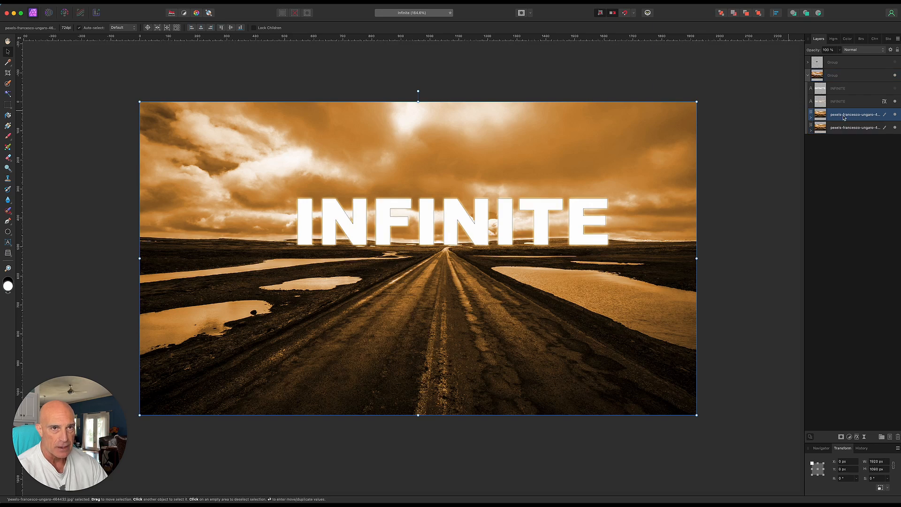
drag(843, 117, 846, 103)
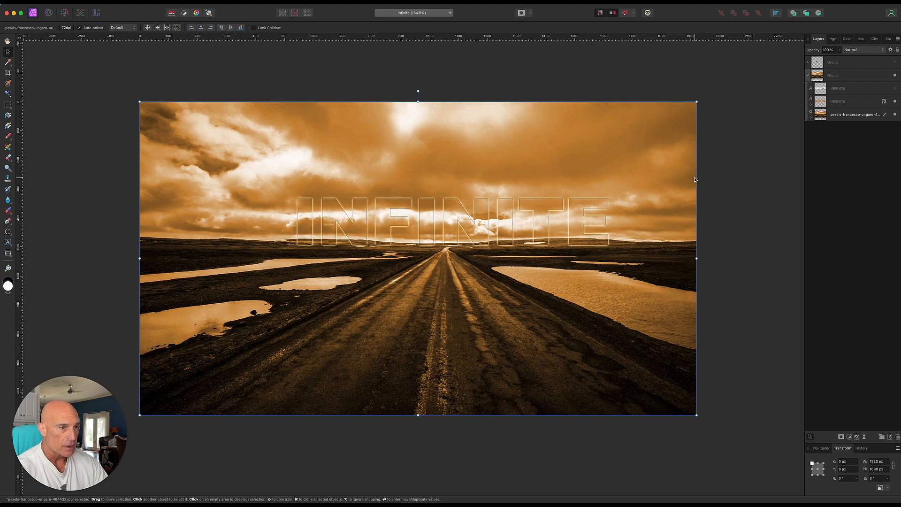
Step: Rasterize the lower INFINITE text layer with Preserve layer FX turned off
click(852, 103)
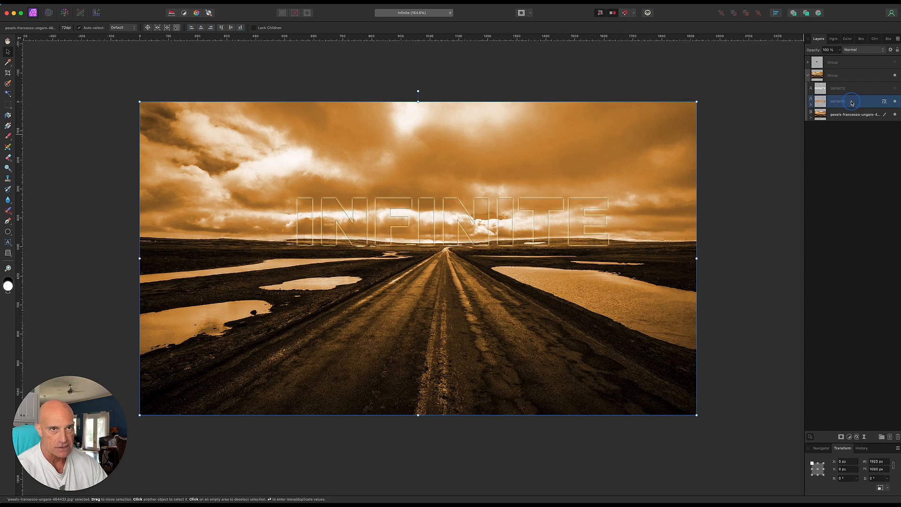
right_click(852, 102)
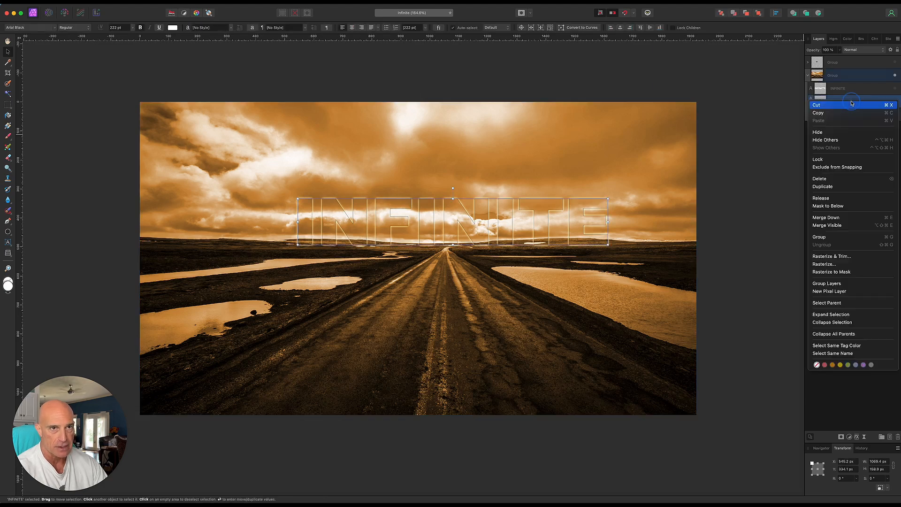
click(833, 266)
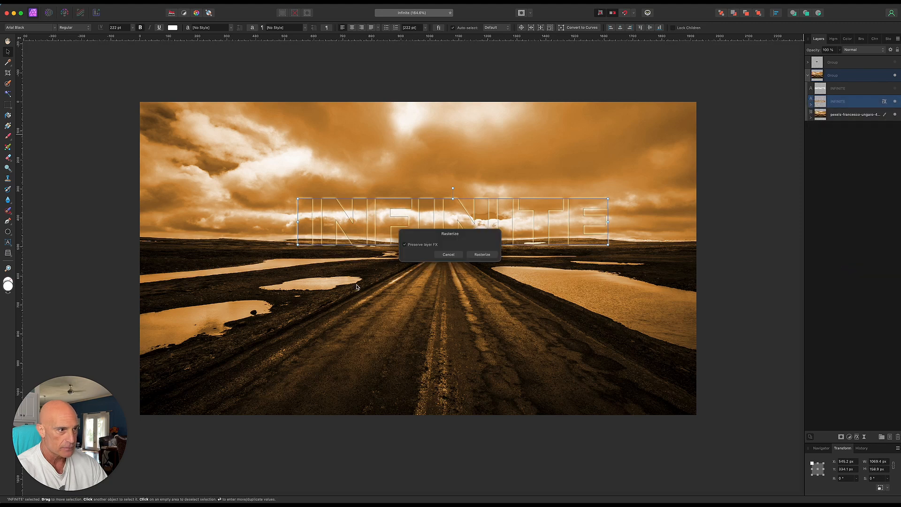
click(405, 245)
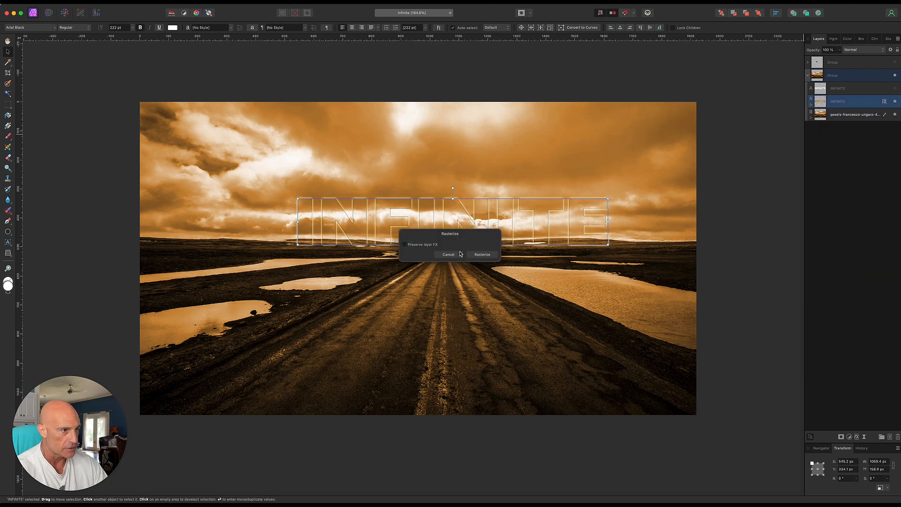
click(480, 256)
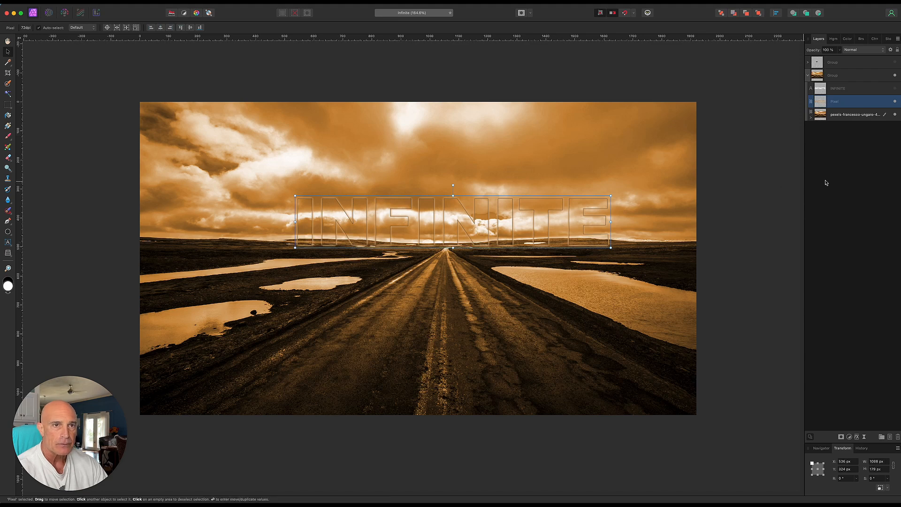
Step: Select the ground below the horizon on the road photo layer with the Selection Brush, subtracting stray areas along the skyline
click(849, 118)
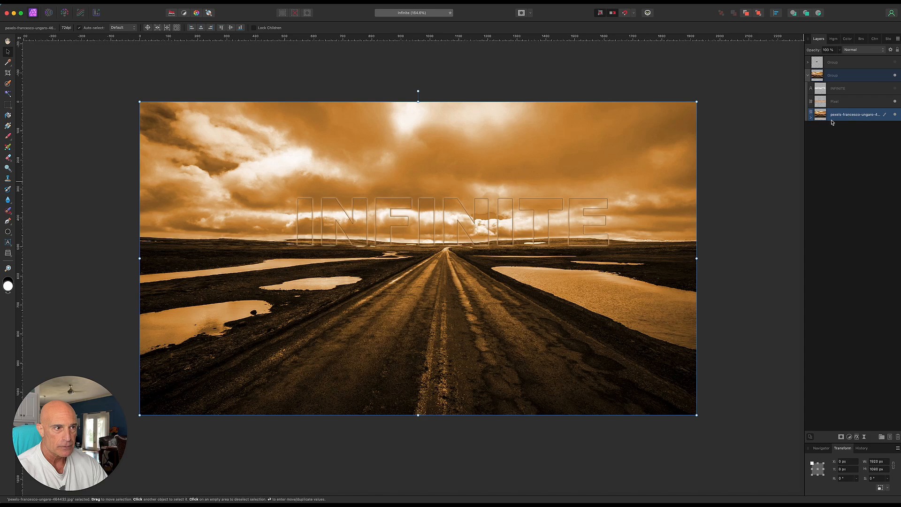
click(7, 85)
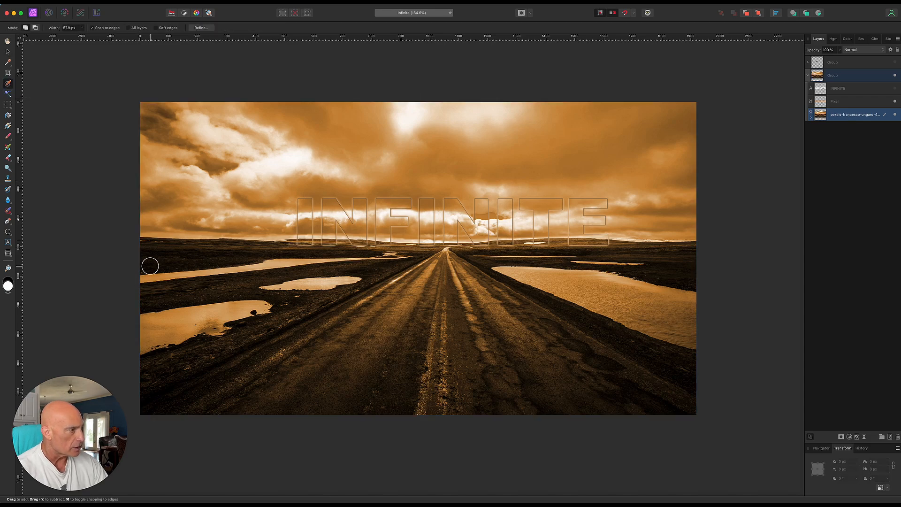
mouse_move(152, 263)
mouse_down()
mouse_move(257, 273)
mouse_move(304, 262)
mouse_move(351, 272)
mouse_move(368, 295)
mouse_move(389, 273)
mouse_move(587, 296)
mouse_move(673, 283)
mouse_move(573, 261)
mouse_move(406, 253)
mouse_move(498, 329)
mouse_move(471, 371)
mouse_move(619, 391)
mouse_move(145, 373)
mouse_move(446, 345)
mouse_move(100, 315)
mouse_move(240, 312)
mouse_up()
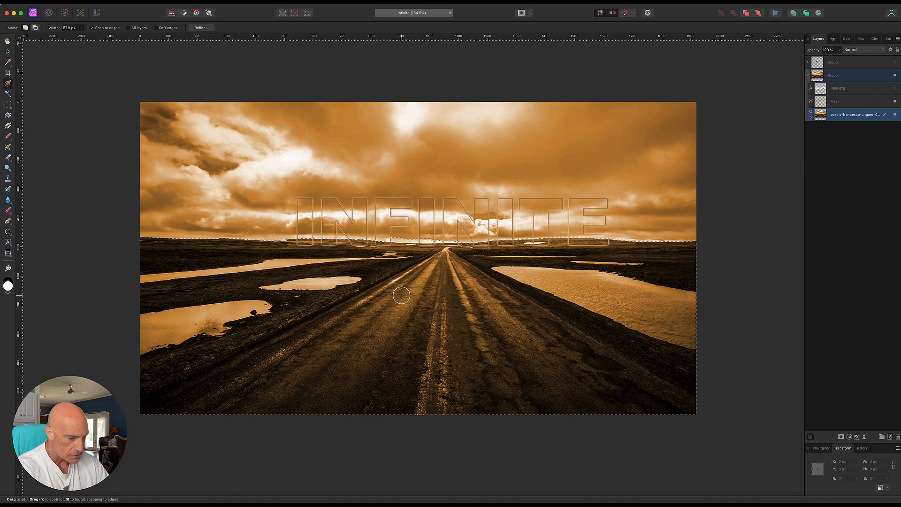
scroll(415, 296, up, 2)
scroll(414, 296, up, 4)
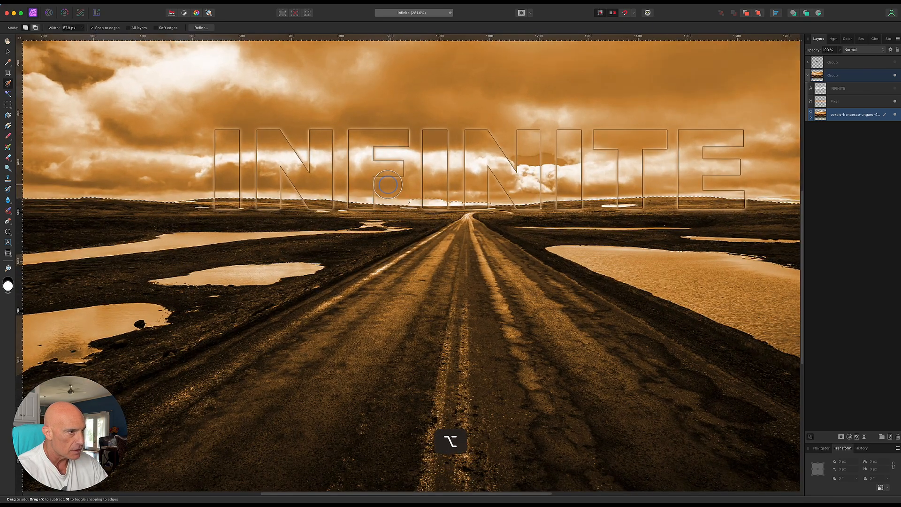
drag(418, 184, 441, 184)
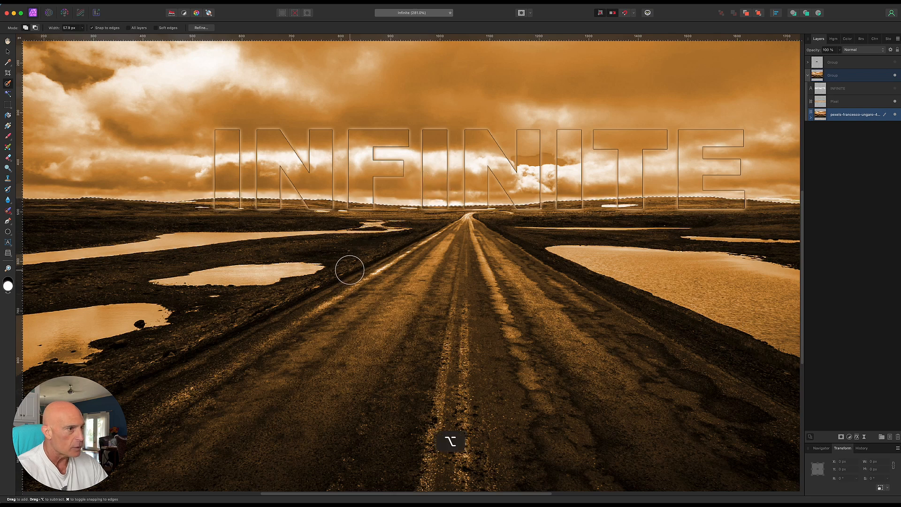
scroll(350, 265, down, 2)
scroll(349, 270, down, 5)
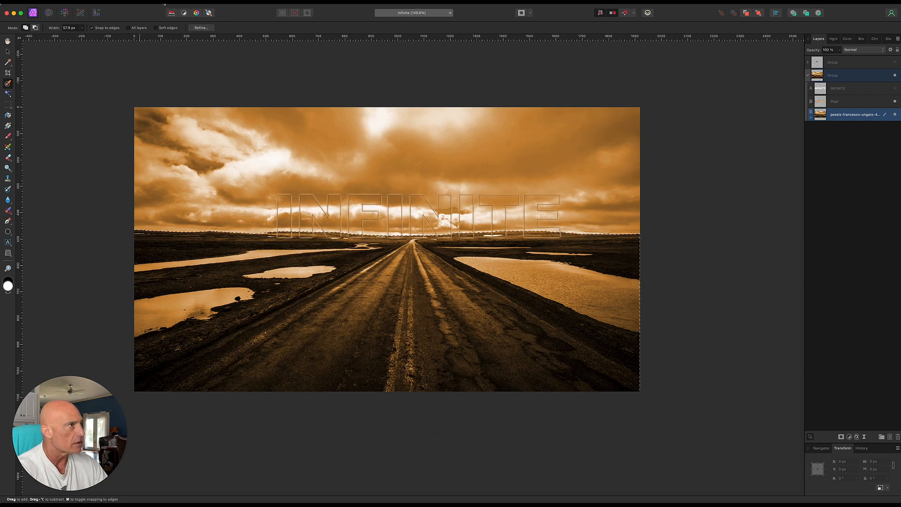
Step: Invert the ground selection, mask the rasterized INFINITE layer with it, and deselect
click(164, 4)
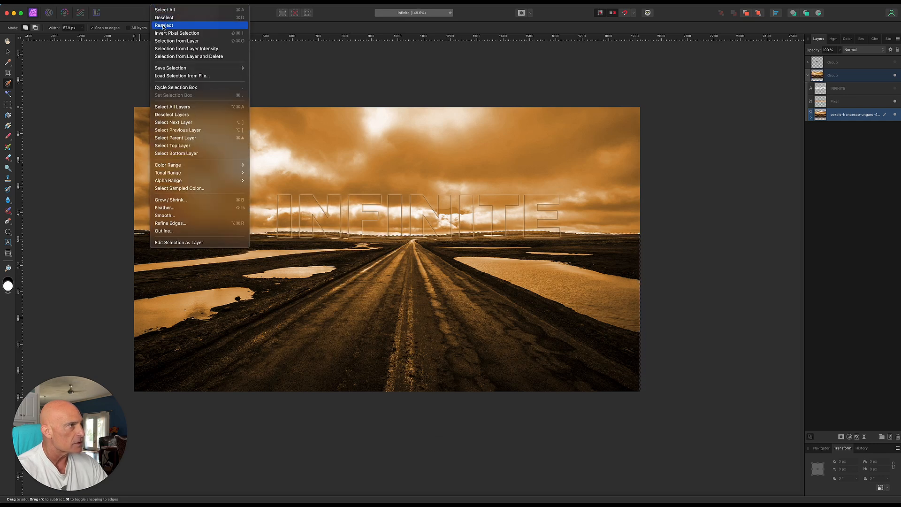
click(177, 33)
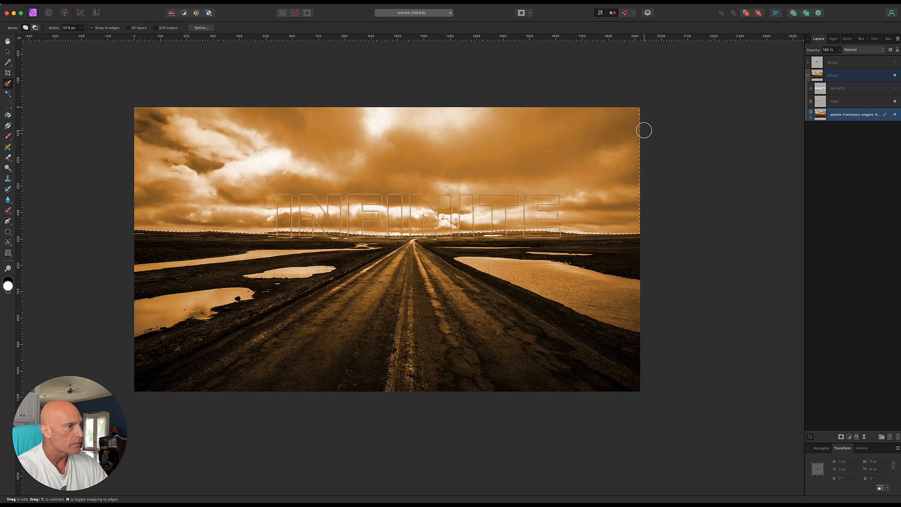
click(848, 103)
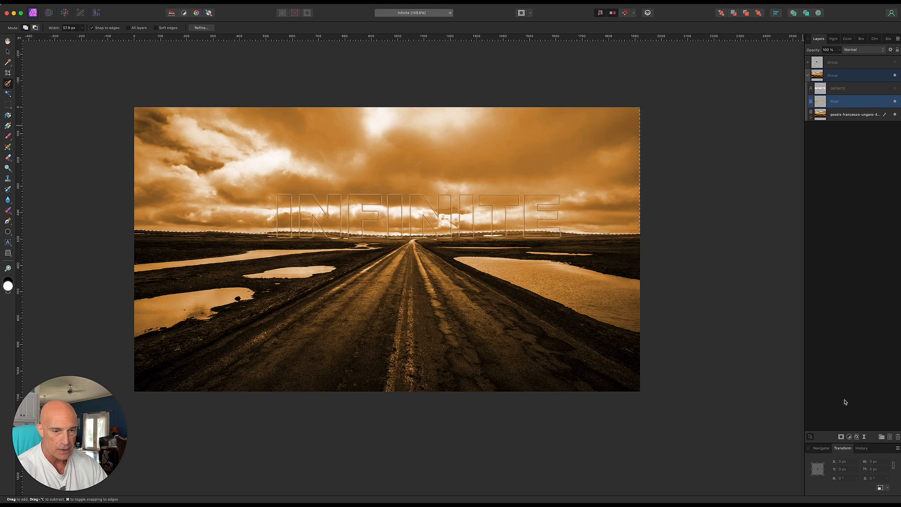
click(841, 437)
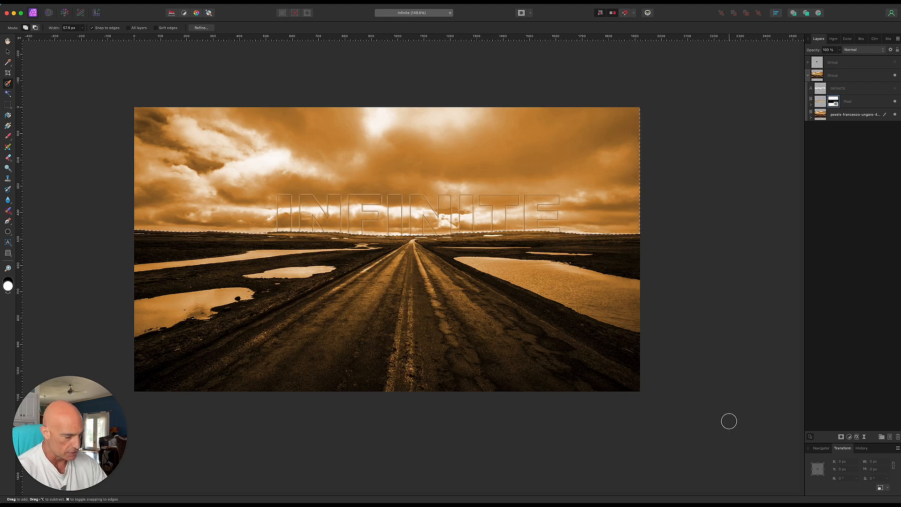
key(super+d)
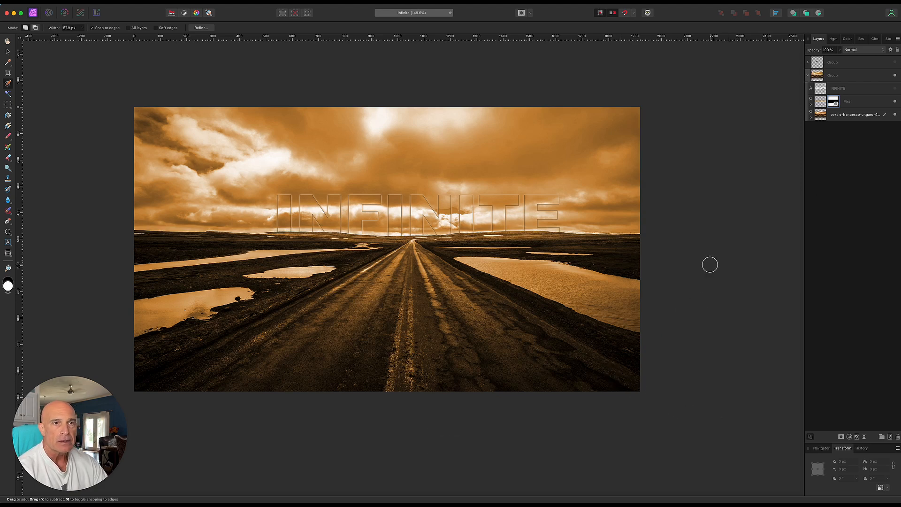
Step: Show the upper INFINITE text layer and recolor its letters black
click(895, 89)
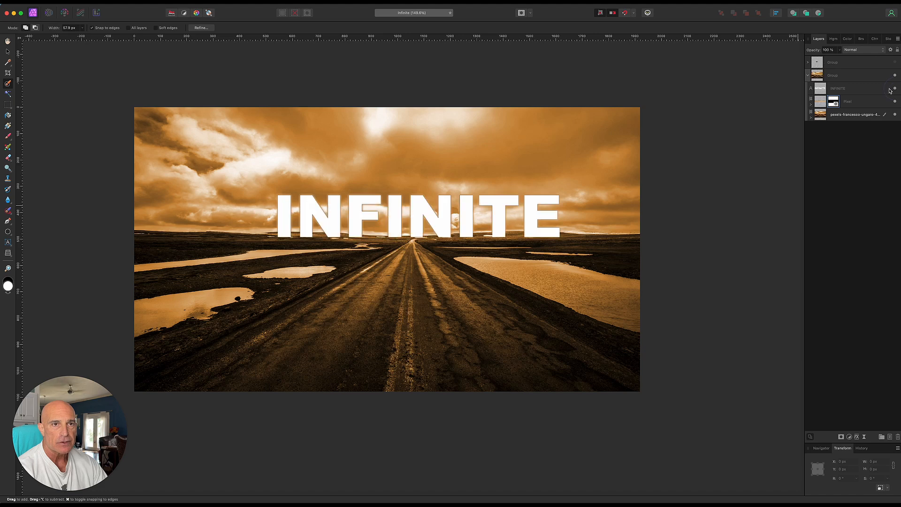
click(861, 91)
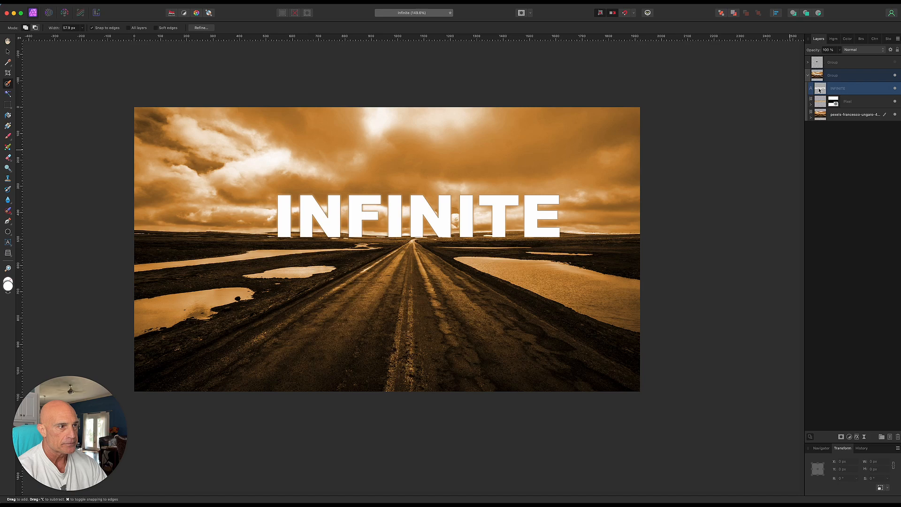
double_click(820, 90)
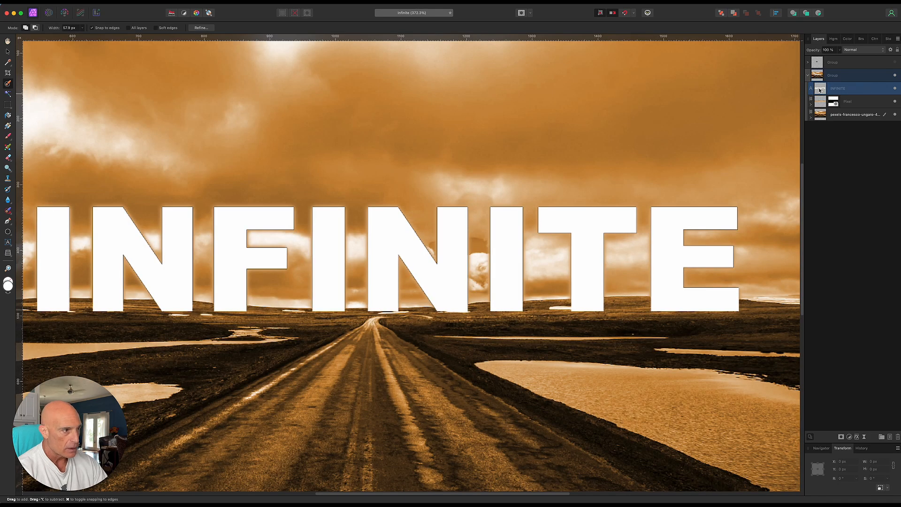
alt+scroll(474, 328, down, 5)
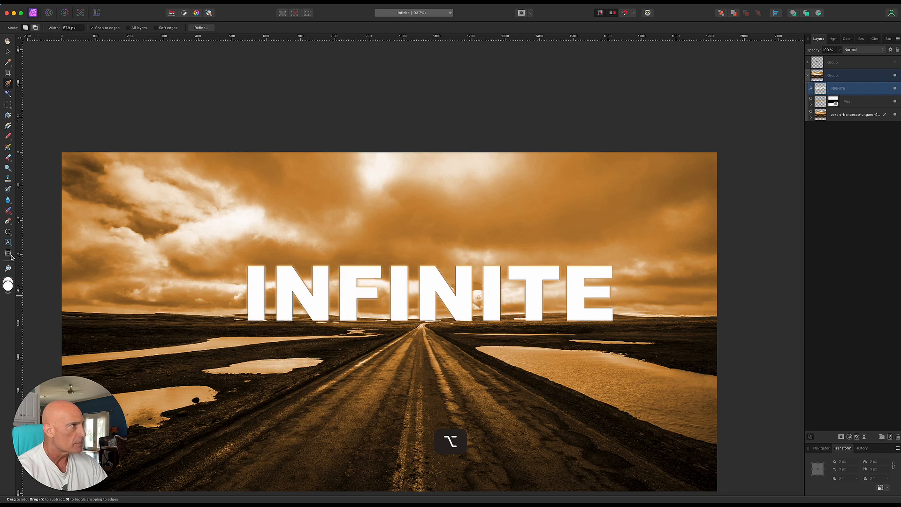
click(8, 242)
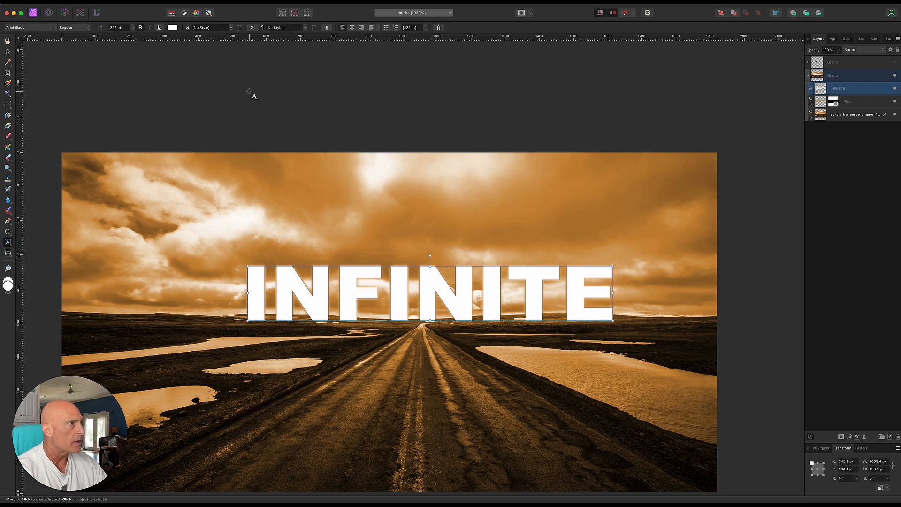
double_click(608, 310)
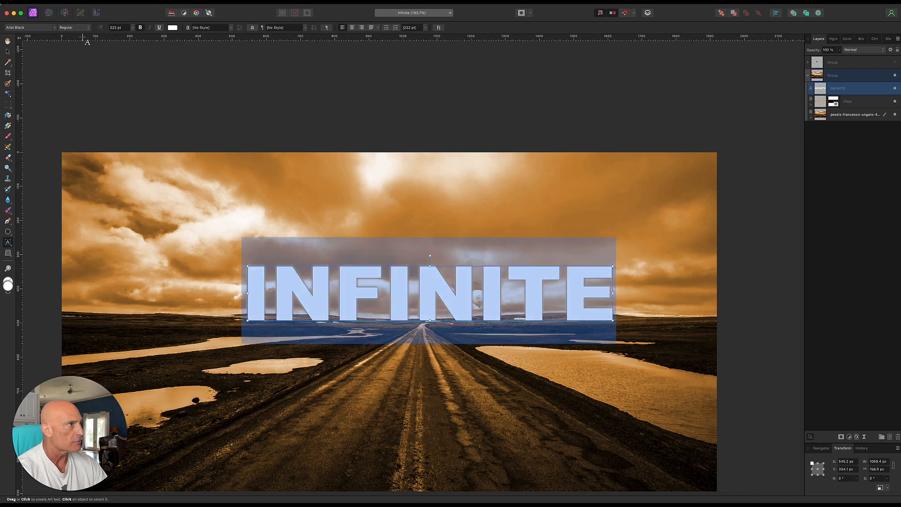
click(172, 27)
drag(204, 72, 199, 61)
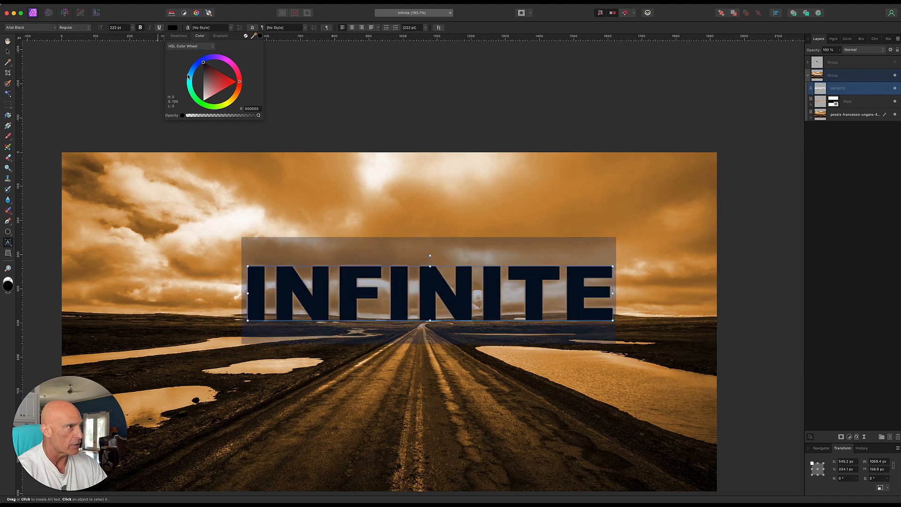
click(152, 92)
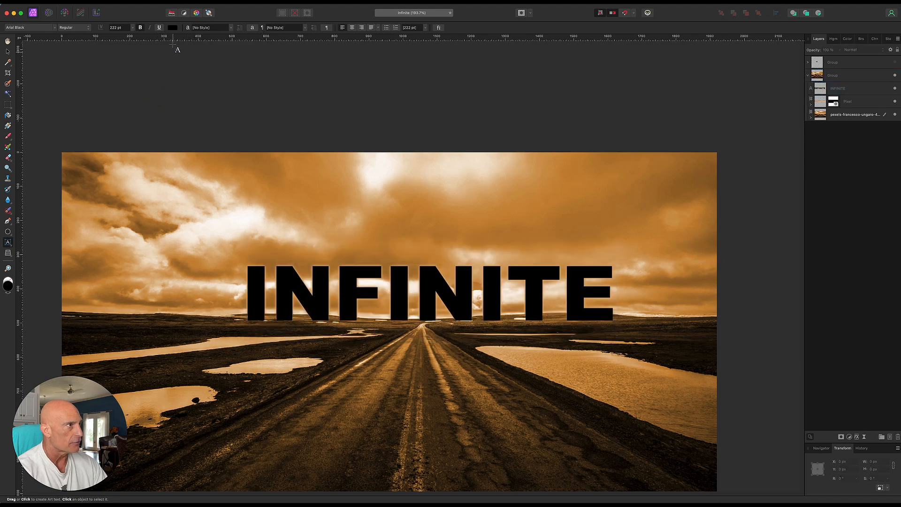
Step: Flip the black INFINITE text vertically and move it about 150 px down so it sits just below the horizon
click(186, 4)
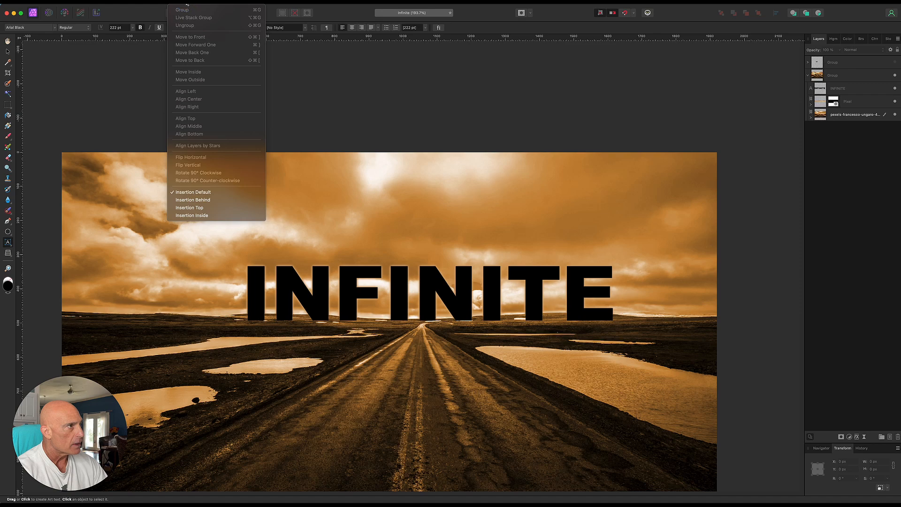
click(185, 3)
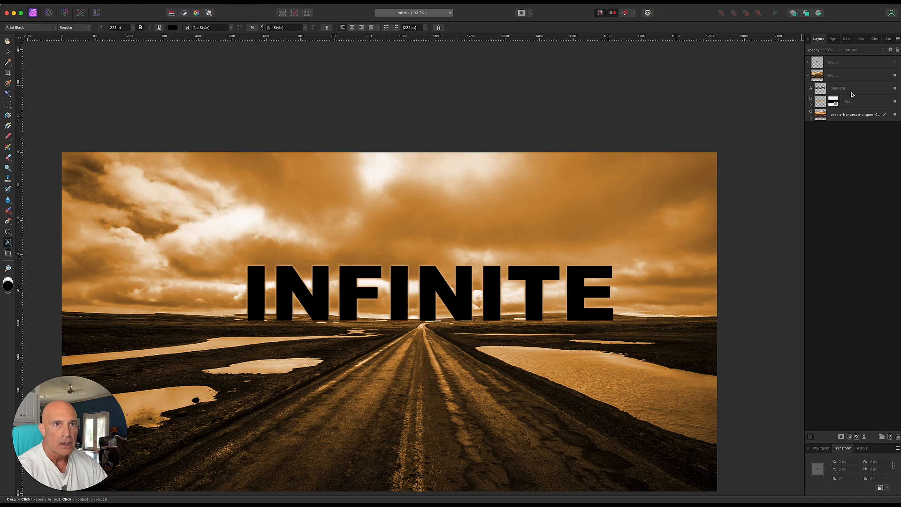
click(855, 93)
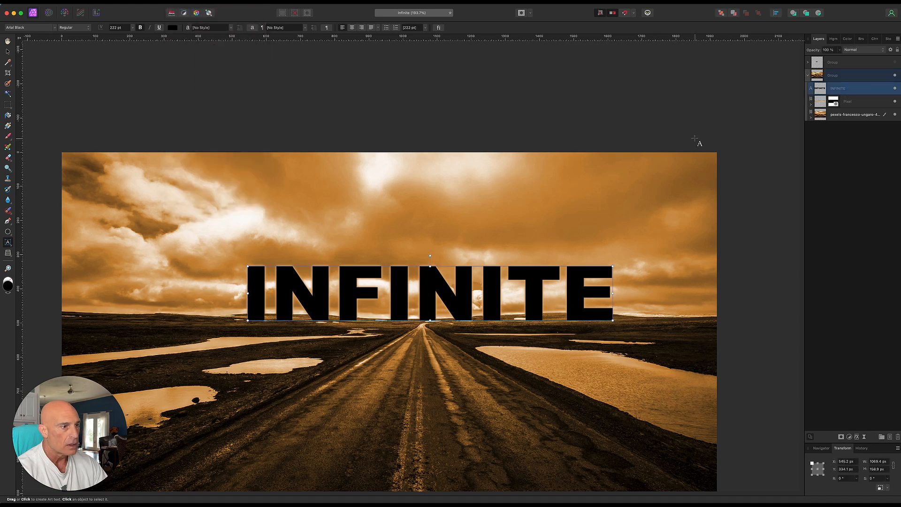
click(188, 4)
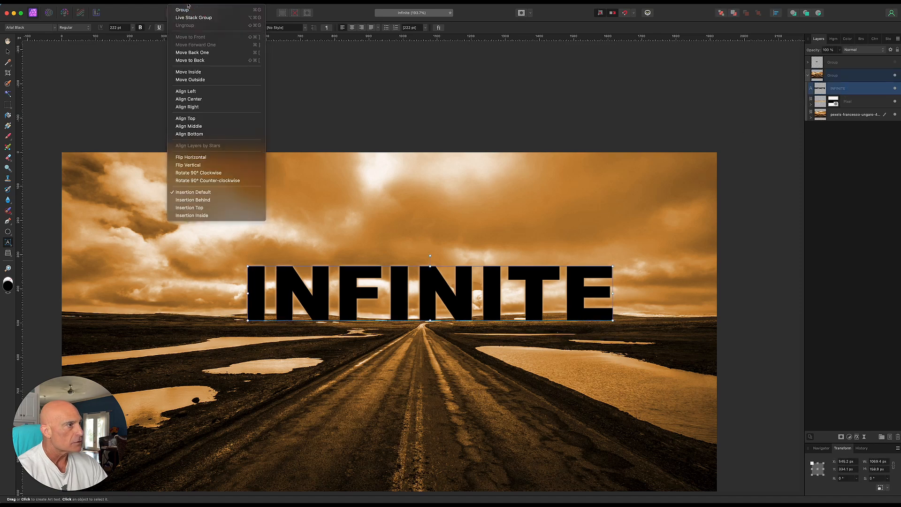
click(206, 167)
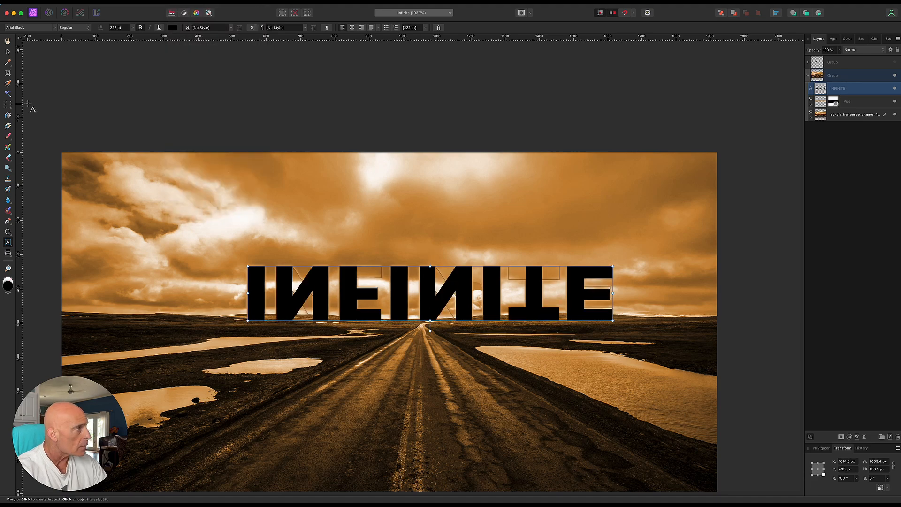
click(8, 52)
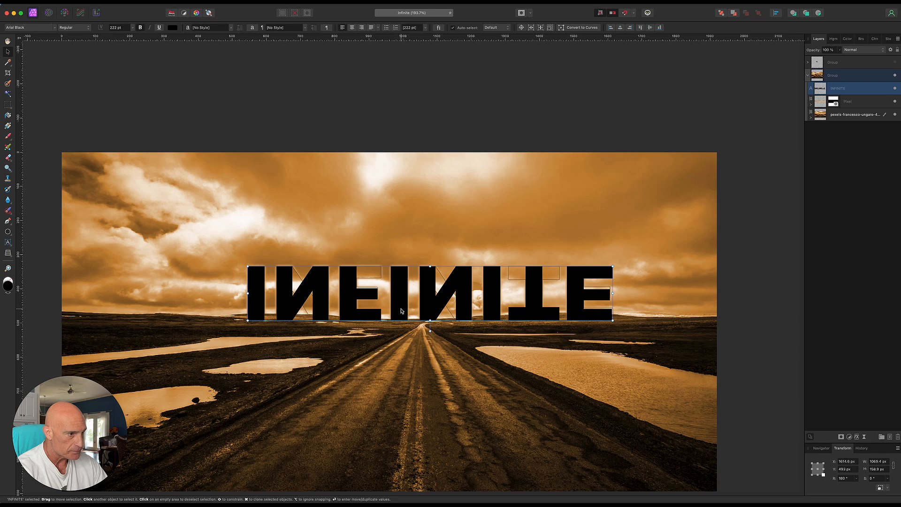
drag(401, 311, 383, 360)
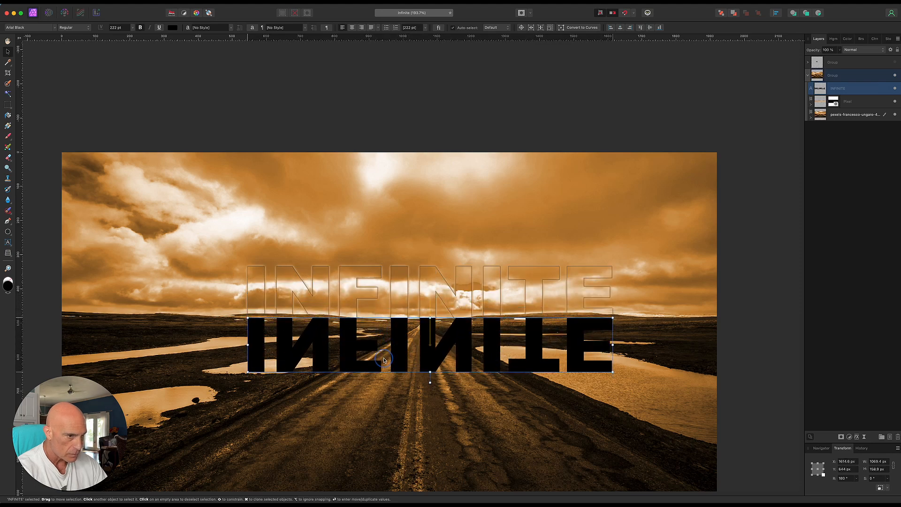
Step: Apply a live Gaussian Blur with a radius of about 9.5 px to the flipped black INFINITE text
scroll(385, 347, down, 5)
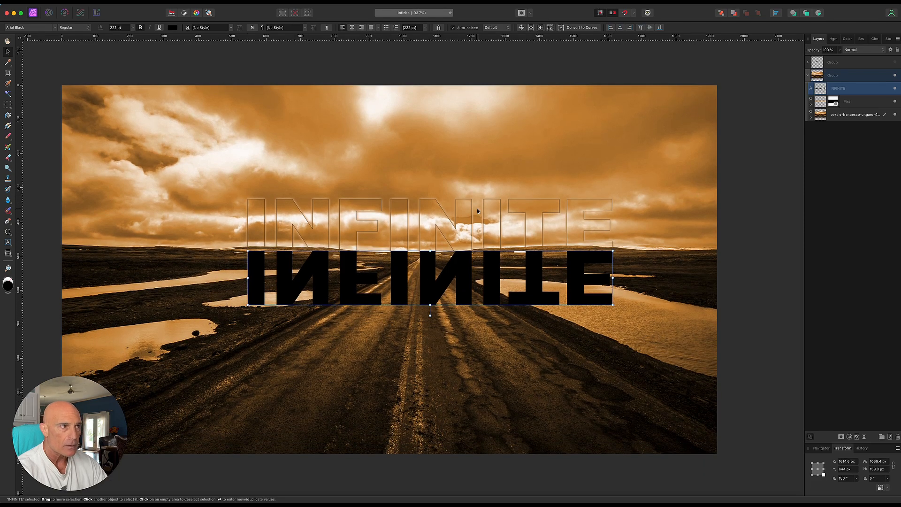
click(36, 66)
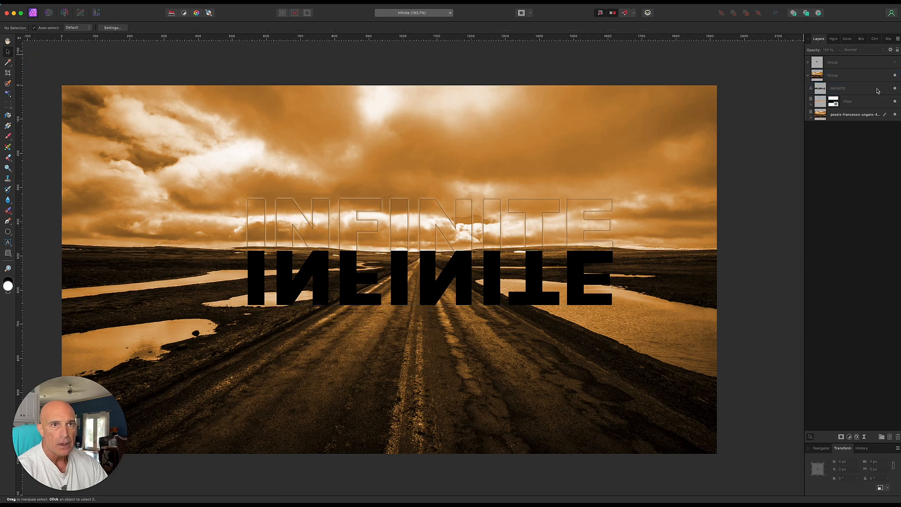
click(858, 91)
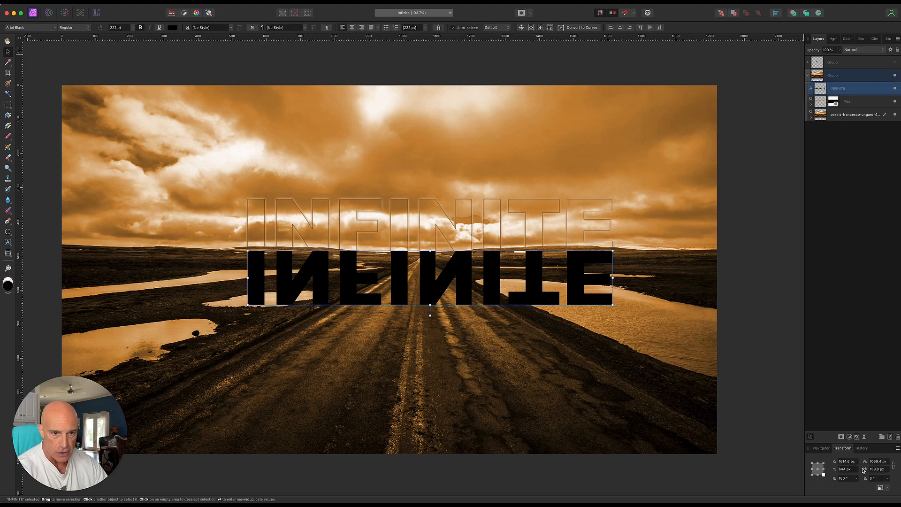
click(865, 436)
click(858, 441)
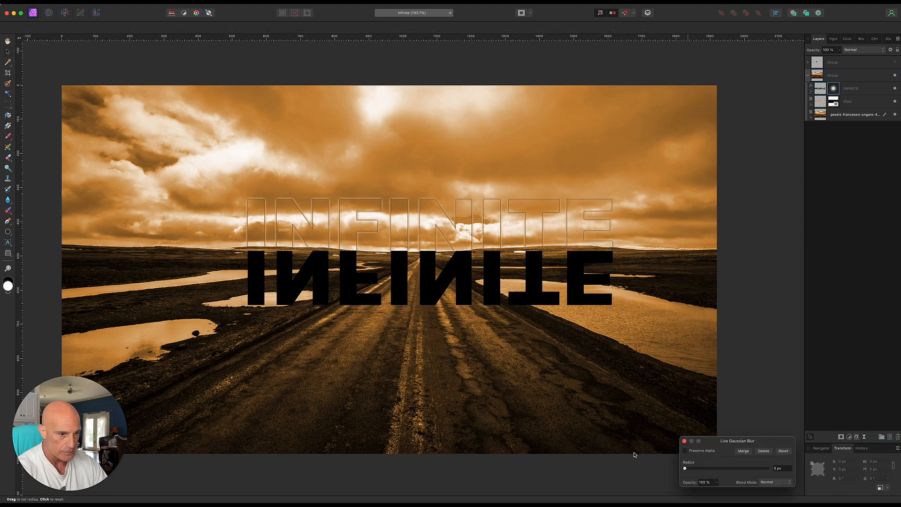
drag(686, 469, 720, 467)
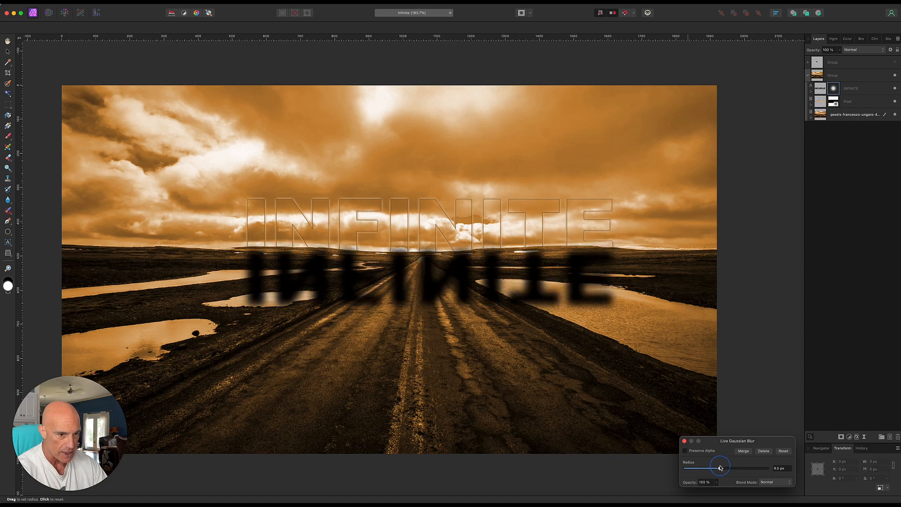
click(684, 441)
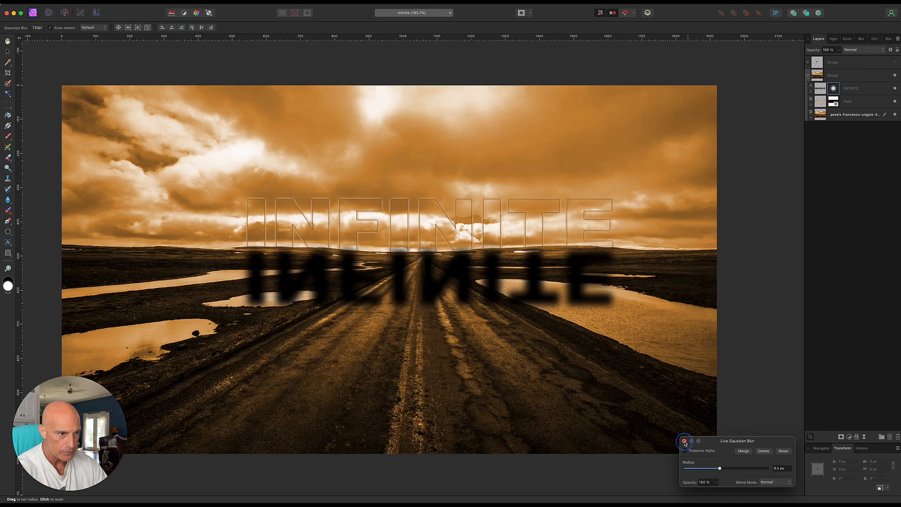
click(865, 438)
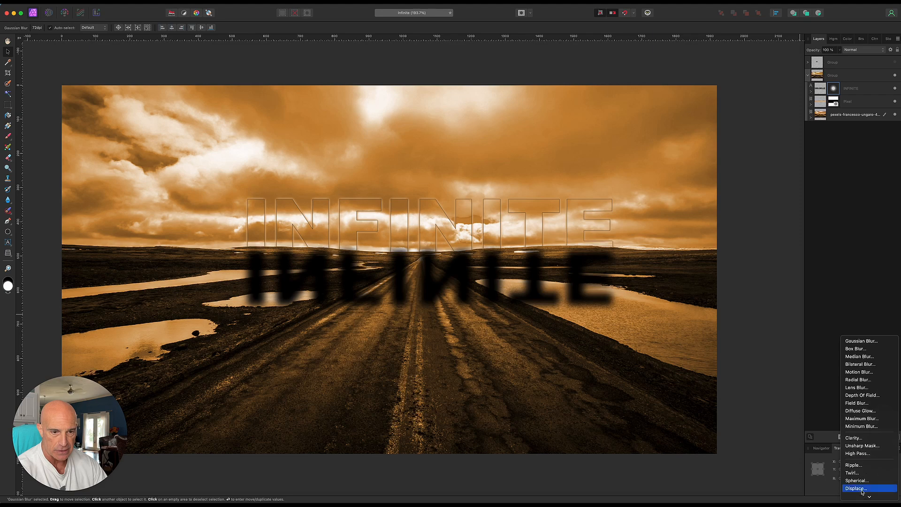
mouse_move(867, 495)
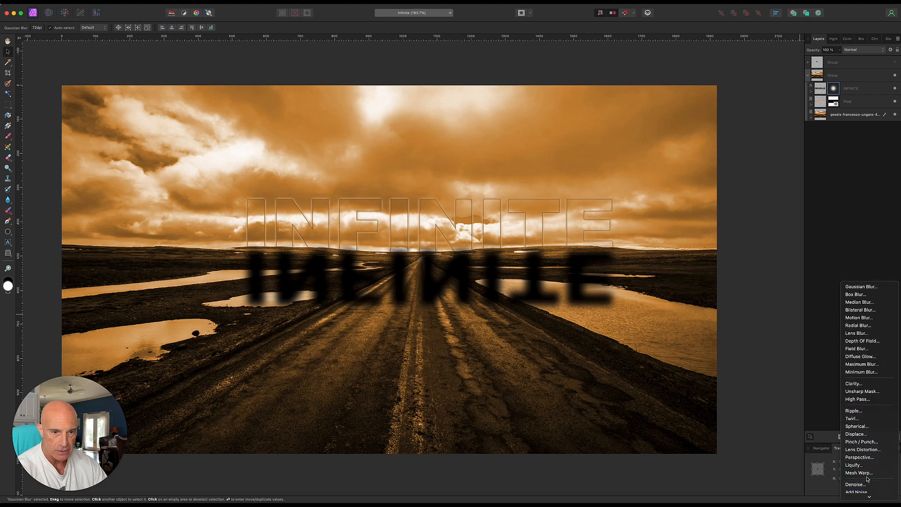
click(860, 456)
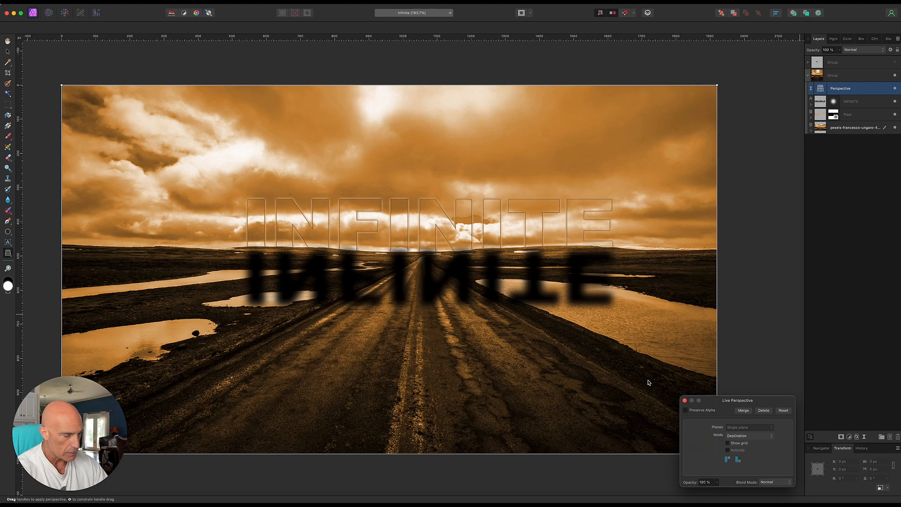
click(763, 410)
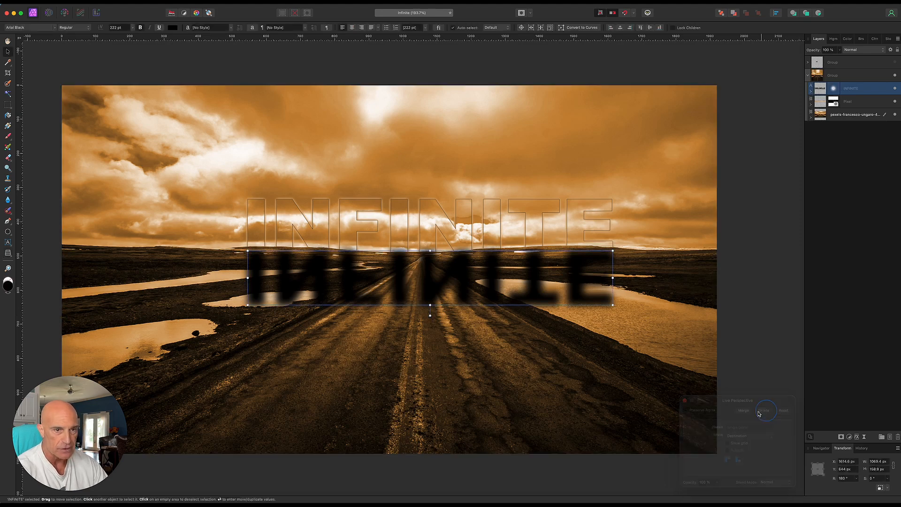
Step: Rasterize the blurred black text and spread its two lower corners far outward with a live Perspective filter, past both sides of the photo
right_click(868, 90)
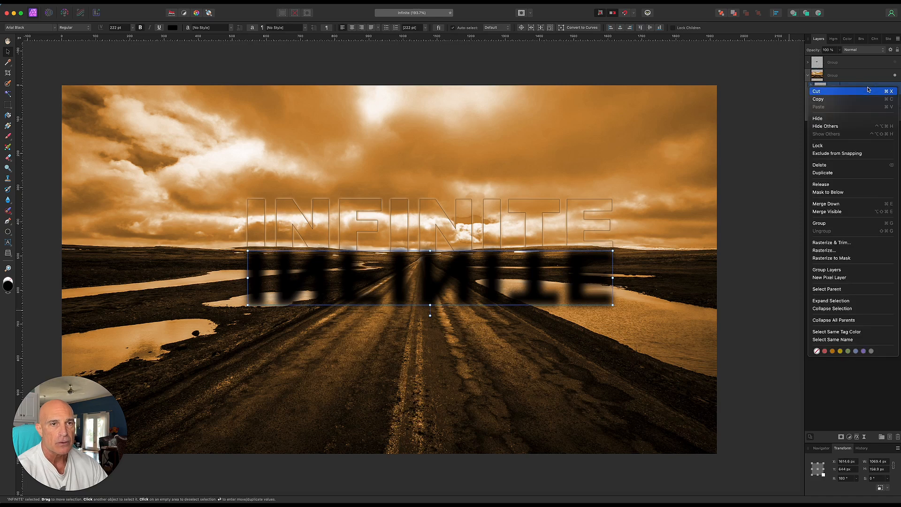
click(815, 251)
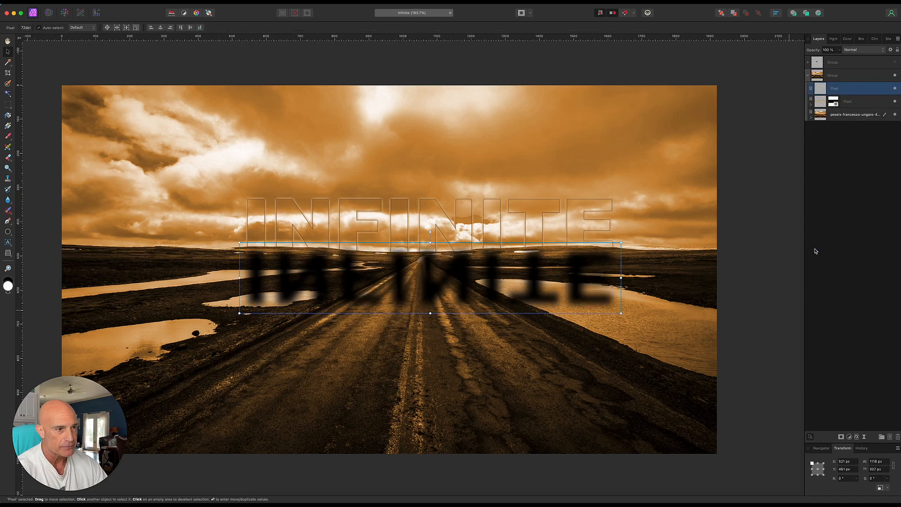
click(864, 436)
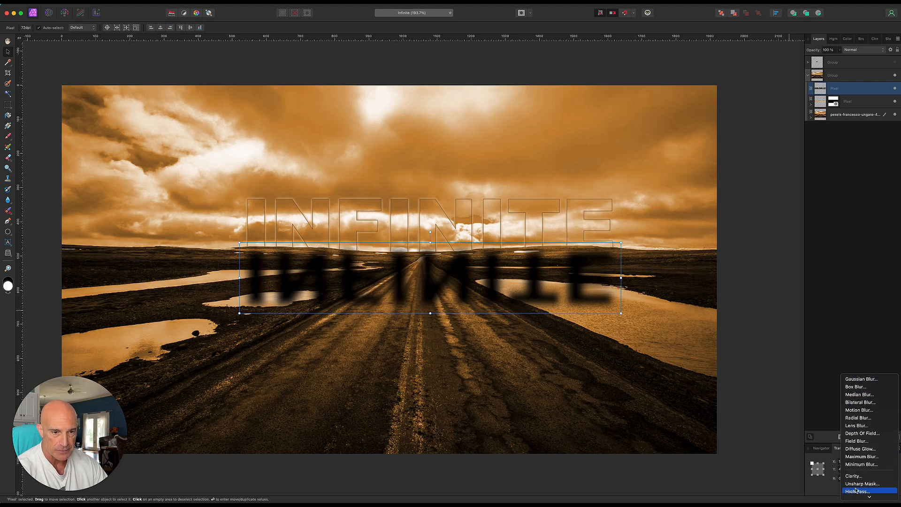
mouse_move(855, 503)
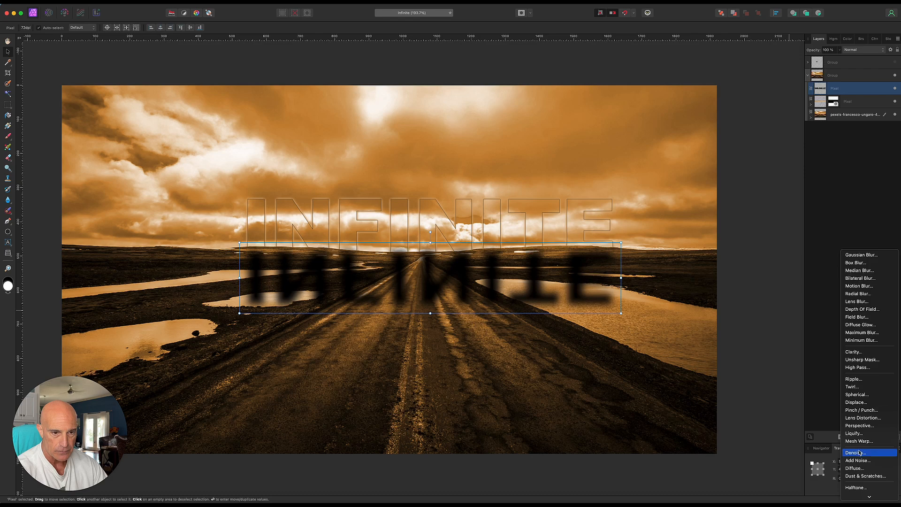
click(858, 425)
drag(621, 315, 782, 322)
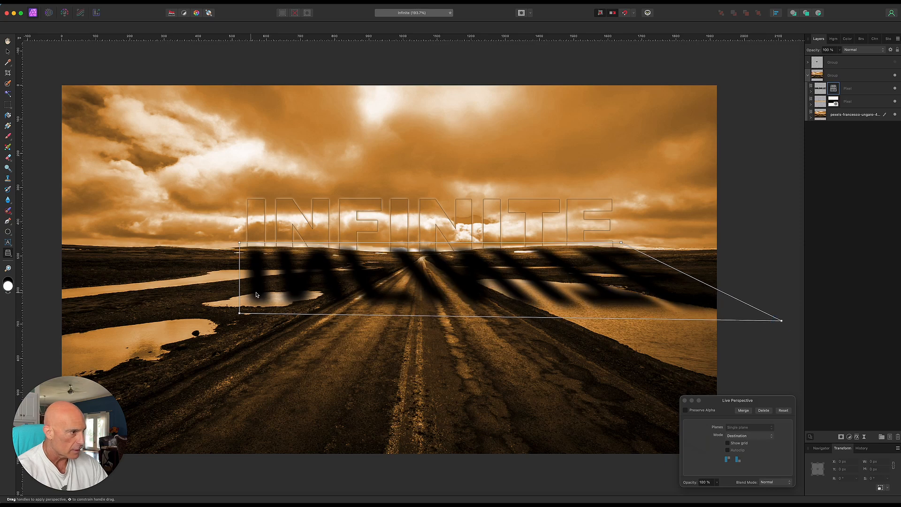
drag(239, 312, 34, 319)
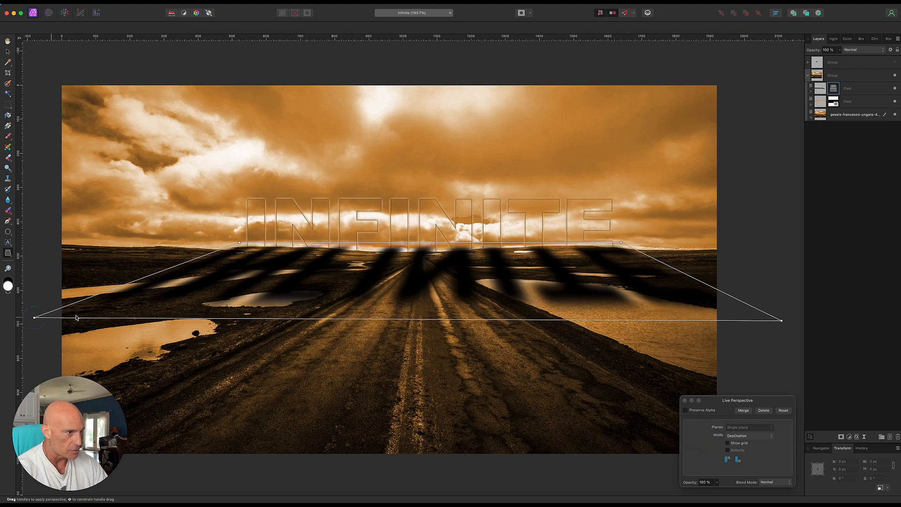
scroll(370, 306, down, 2)
scroll(369, 306, down, 2)
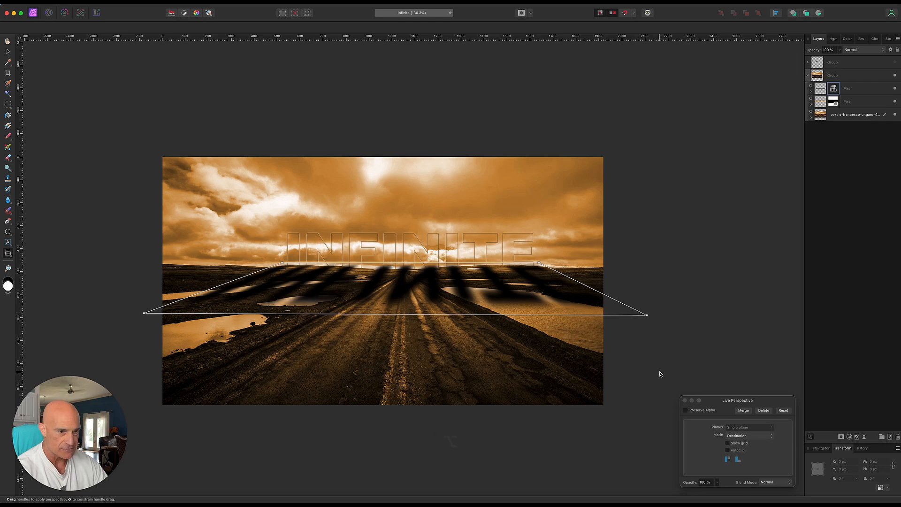
click(685, 400)
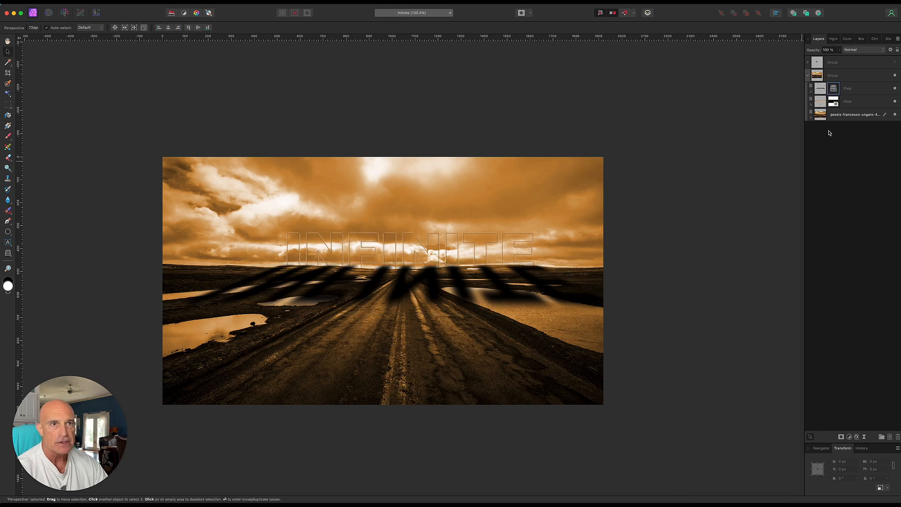
Step: Move the shadow layer beneath the masked INFINITE pixel layer in the layer stack
click(859, 91)
drag(860, 91, 860, 108)
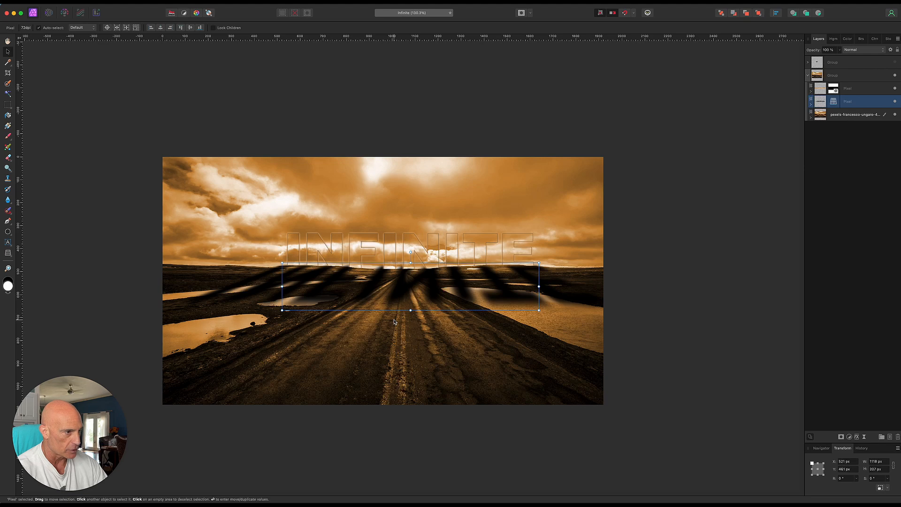
scroll(392, 324, down, 3)
scroll(392, 324, up, 4)
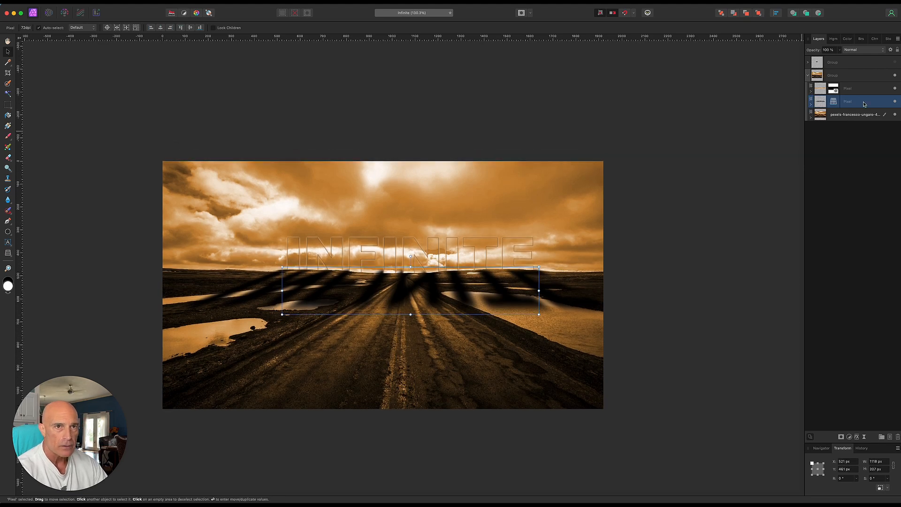
Step: Add a mask to the shadow layer and choose the 64 px Round Soft Brush from the Basic brushes for painting
click(841, 437)
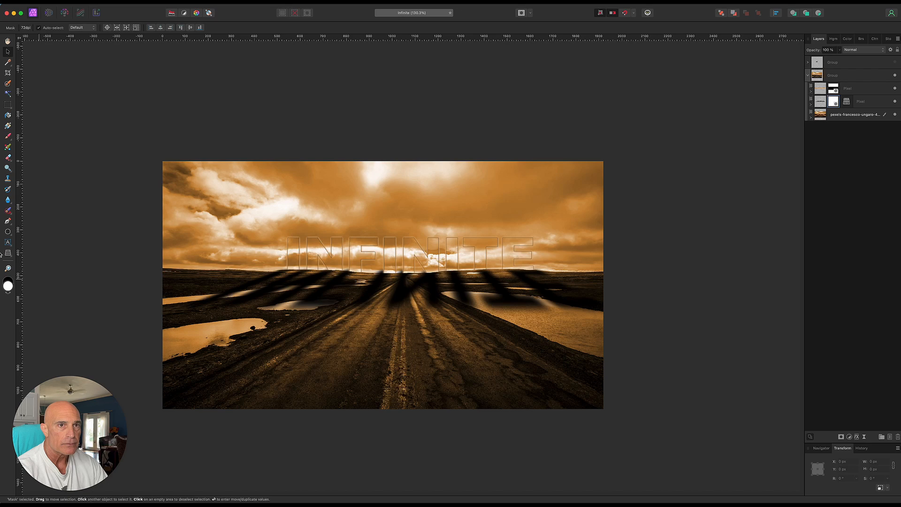
click(9, 137)
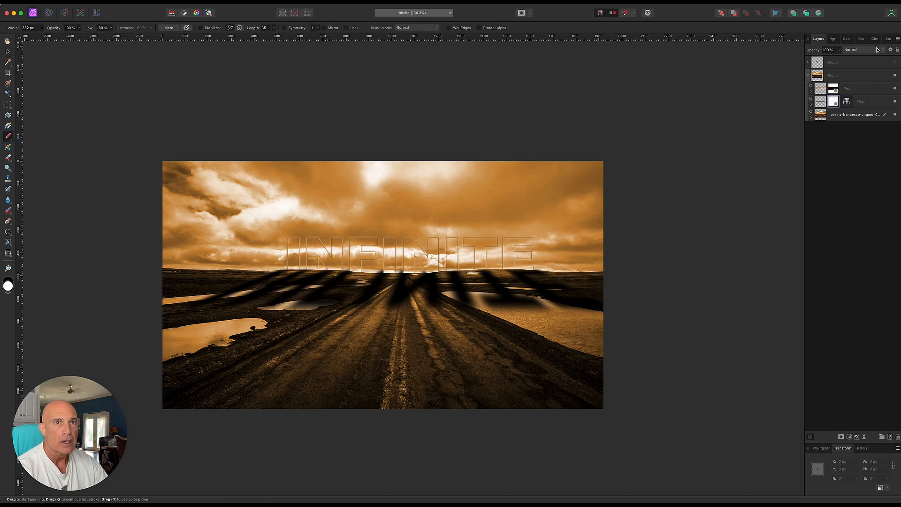
click(861, 39)
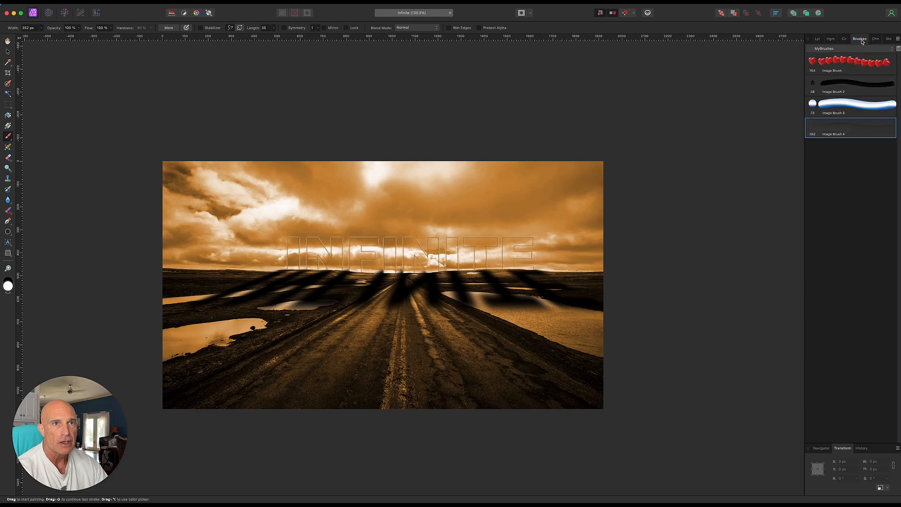
click(821, 49)
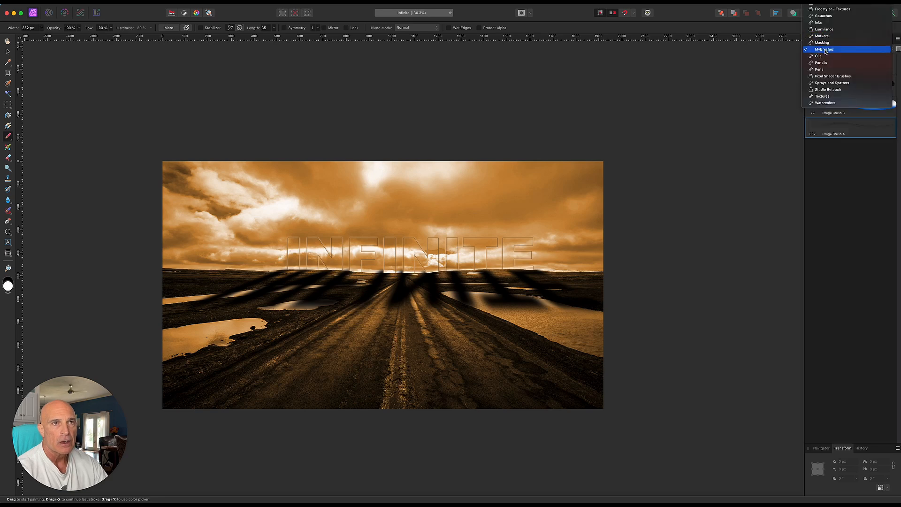
scroll(821, 47, up, 3)
click(825, 24)
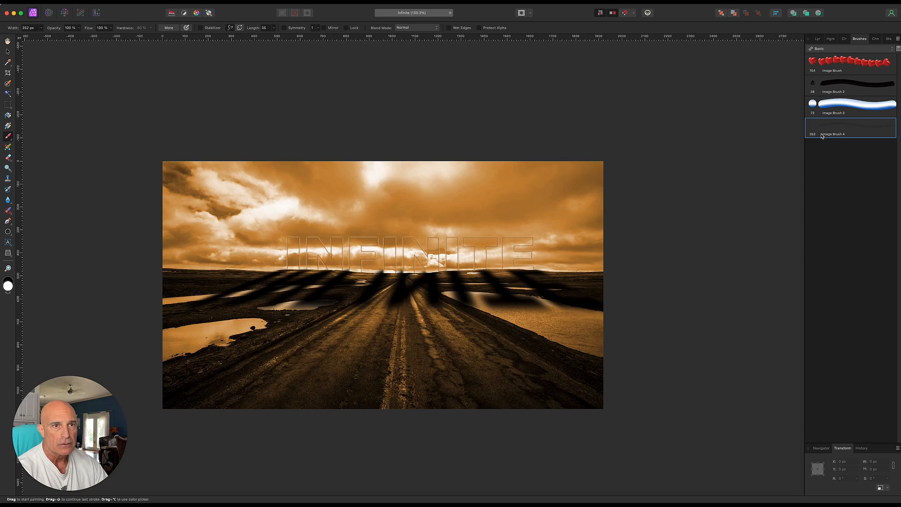
click(839, 321)
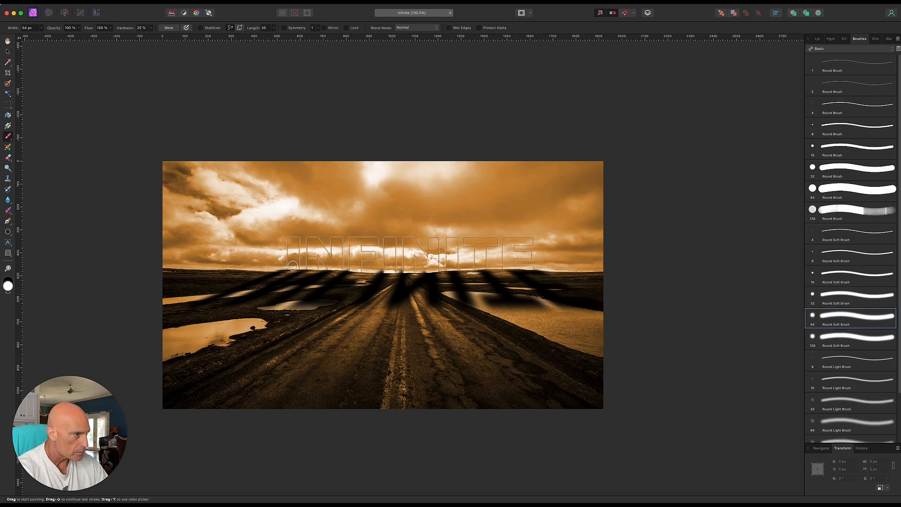
Step: Paint black on the shadow's mask along the base of the INFINITE letters to hide the shadow spilling above the horizon
scroll(304, 266, up, 6)
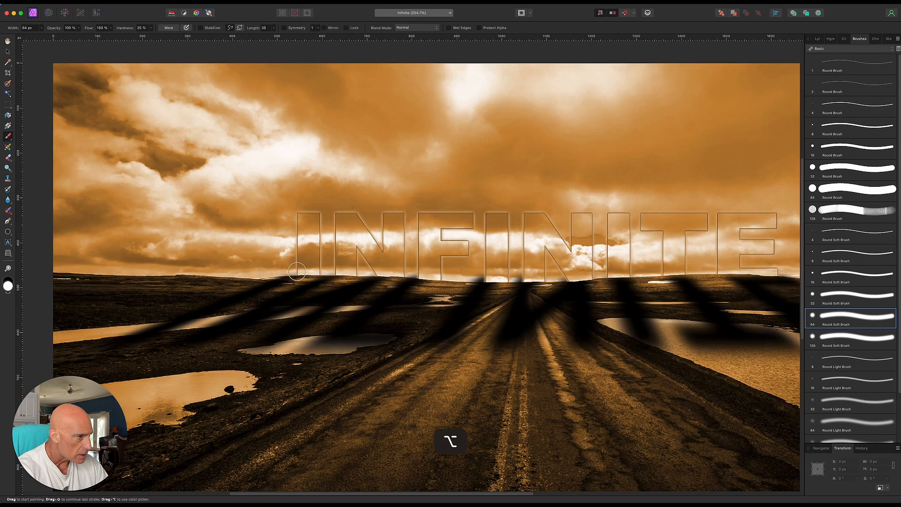
click(8, 292)
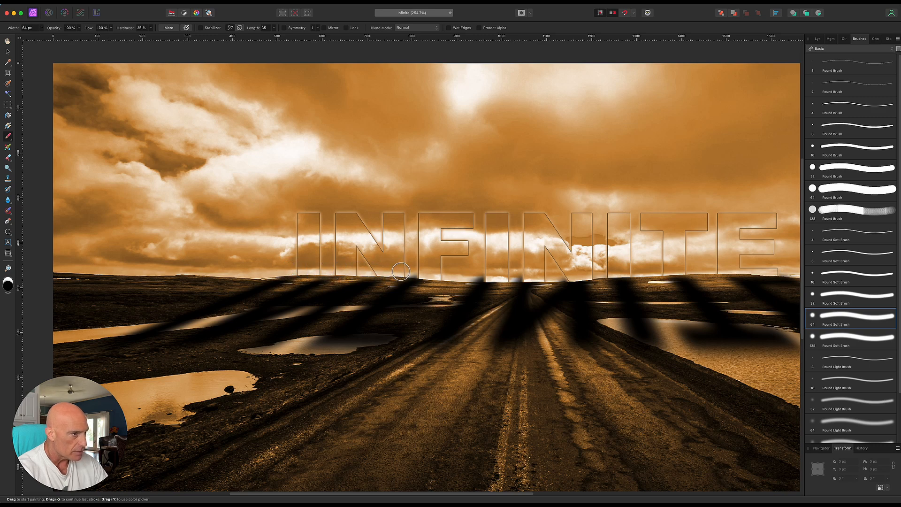
drag(444, 274, 579, 274)
scroll(531, 272, right, 5)
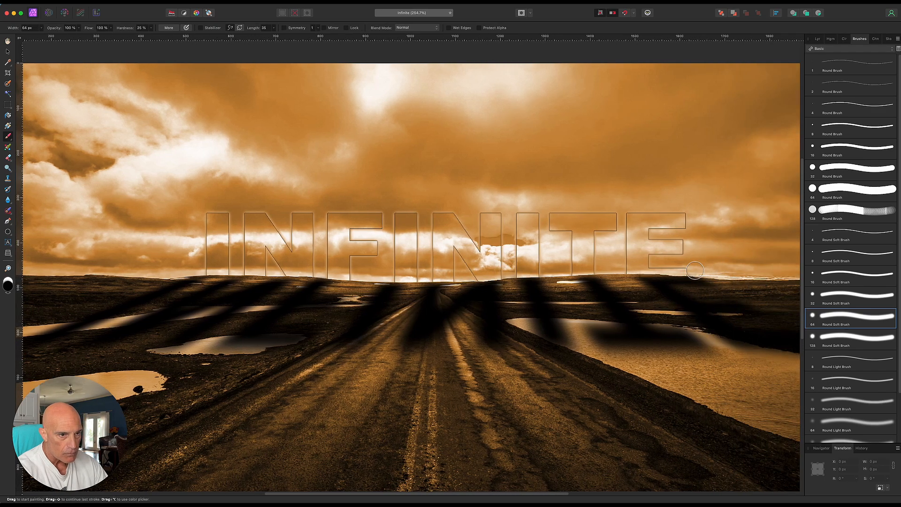
drag(697, 271, 402, 280)
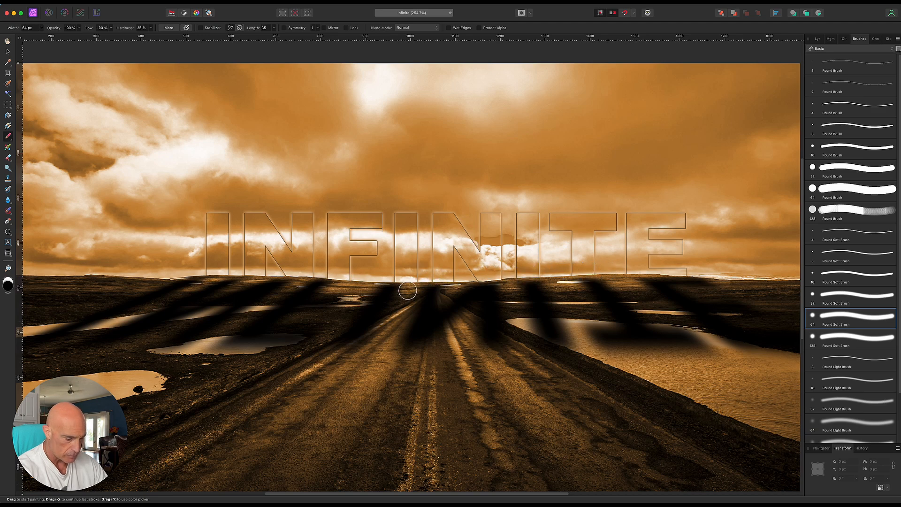
scroll(406, 289, down, 3)
scroll(408, 290, down, 2)
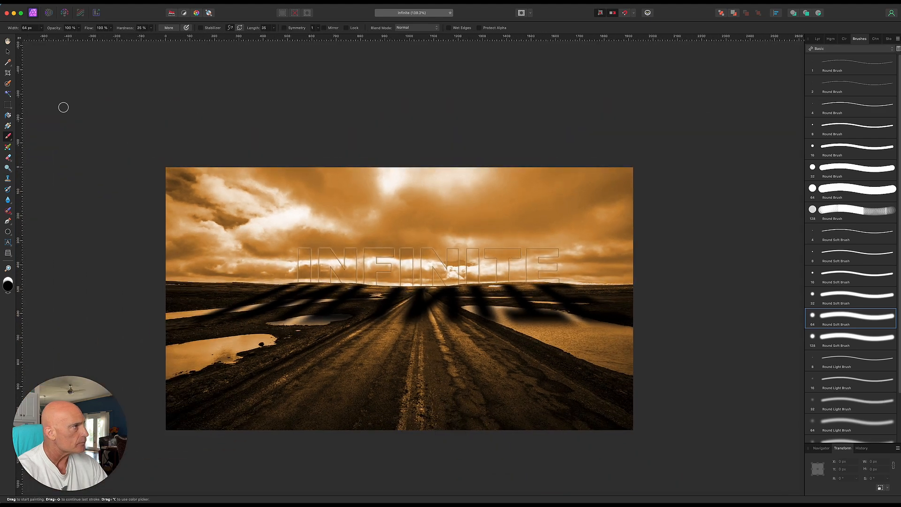
Step: Set the lightness of the road photo's Recolor adjustment to -31%
click(817, 40)
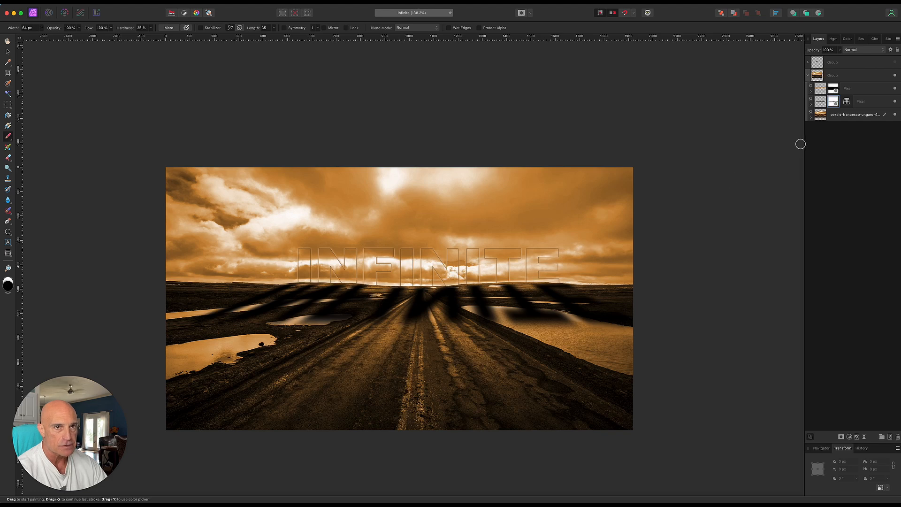
click(811, 118)
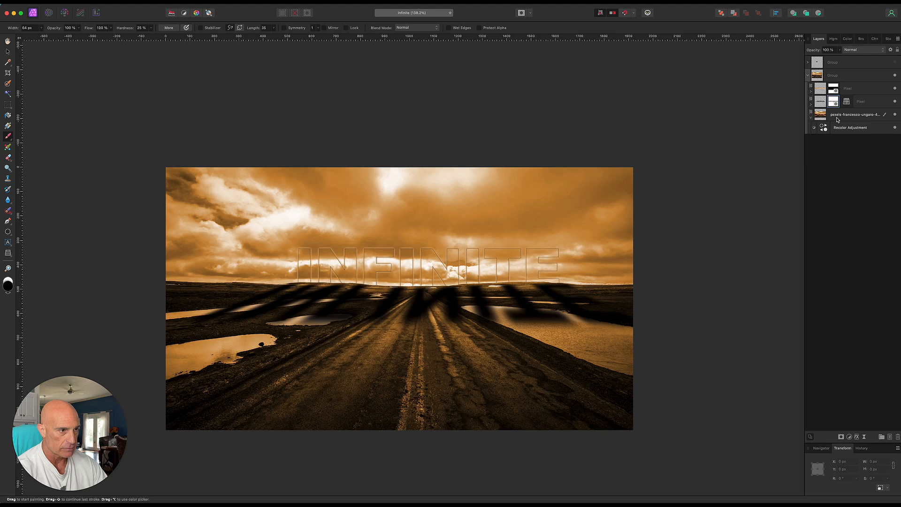
click(823, 127)
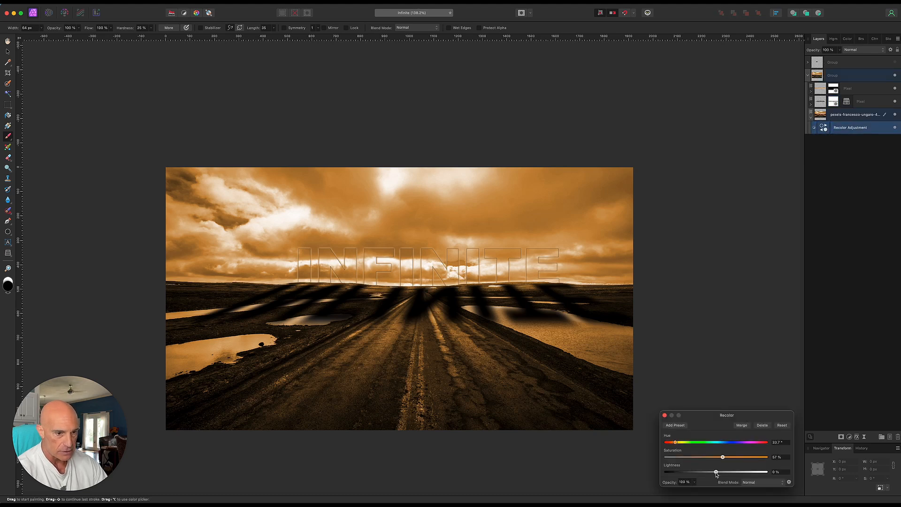
drag(717, 473, 701, 474)
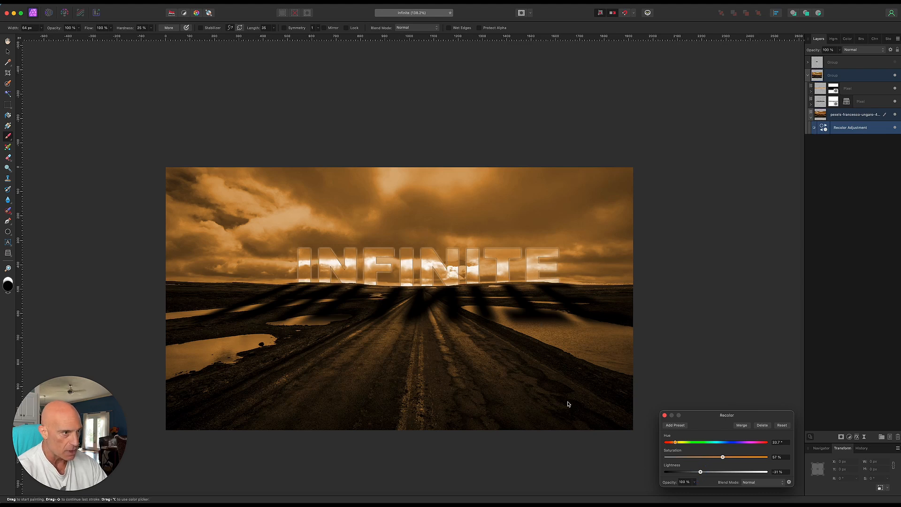
Step: Close the recolor settings and choose the bird flock brush, Image Brush 4, from the MyBrushes category
click(664, 415)
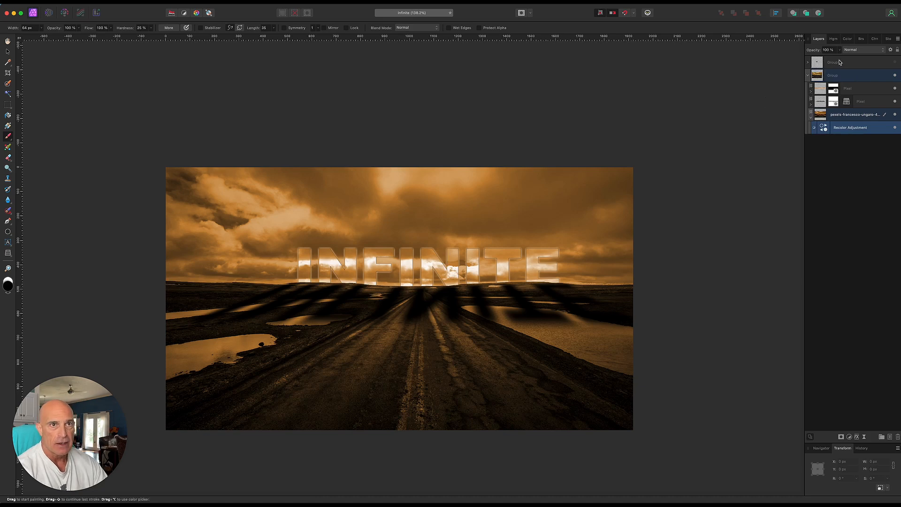
click(861, 39)
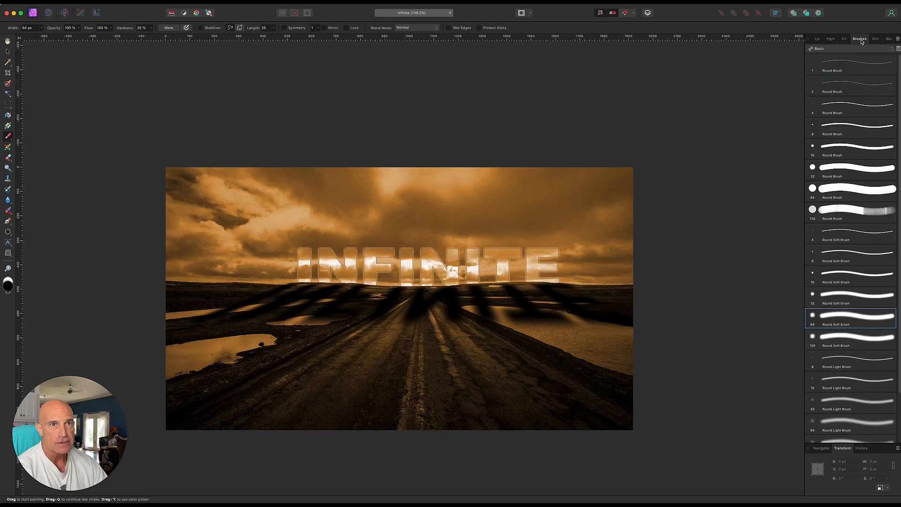
click(862, 50)
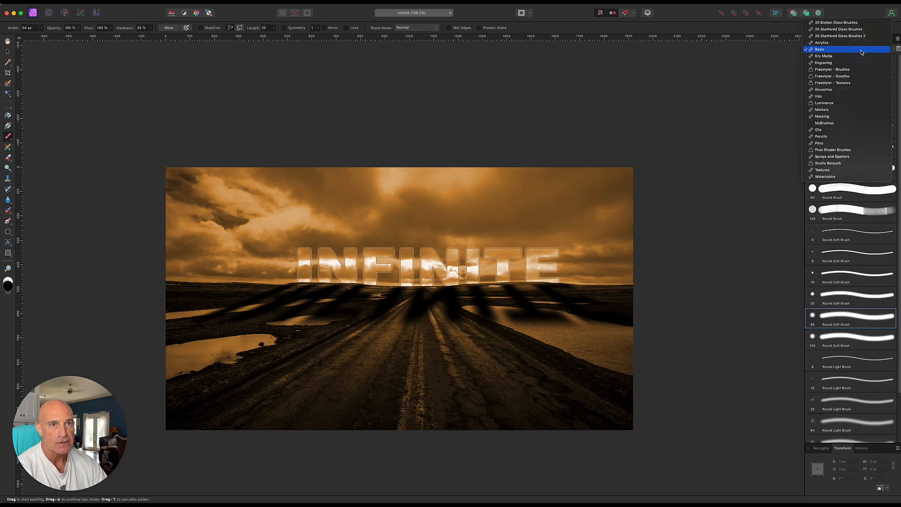
click(835, 124)
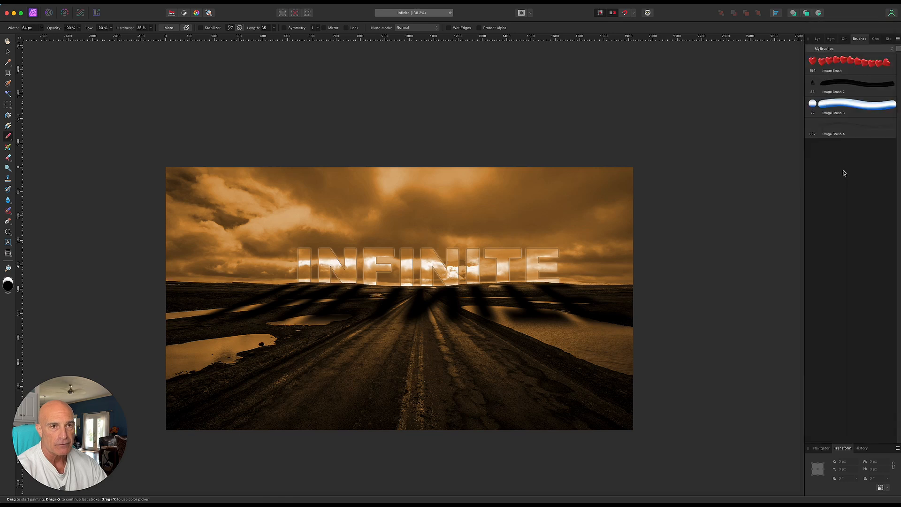
click(852, 131)
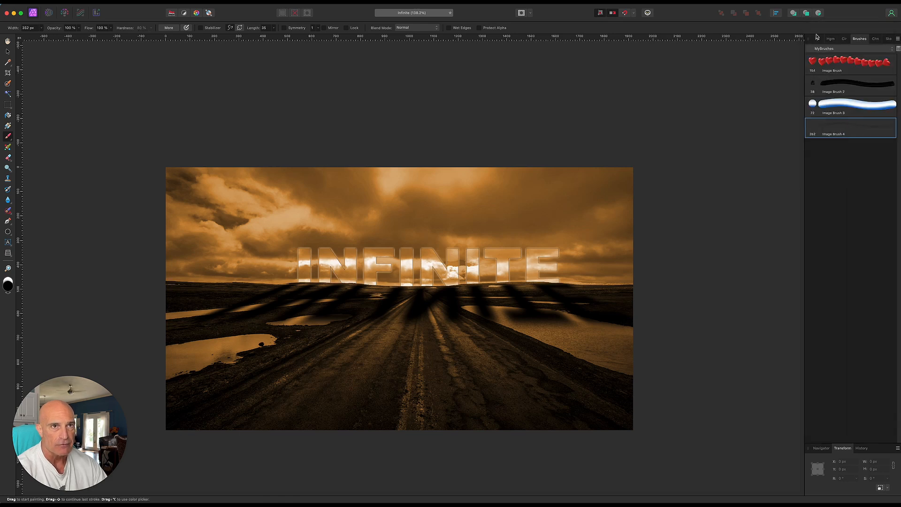
Step: Add an empty pixel layer directly above the road photo
click(817, 39)
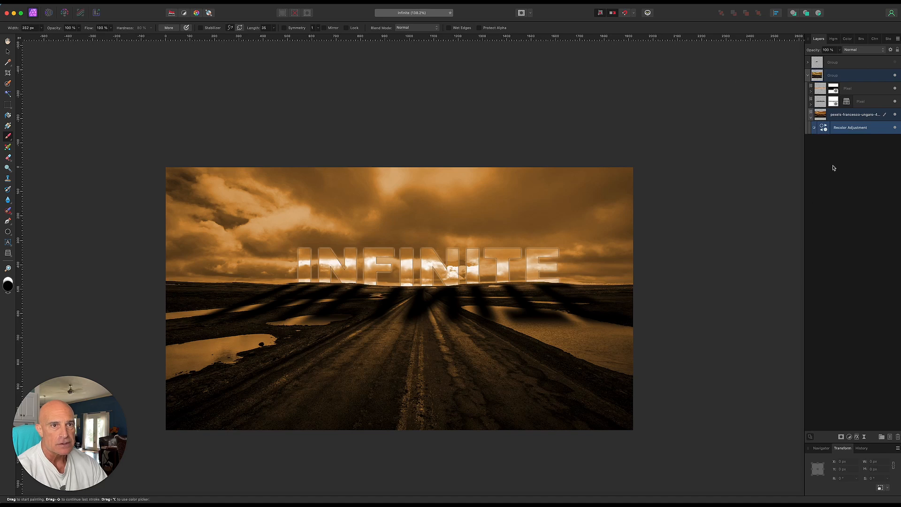
click(858, 118)
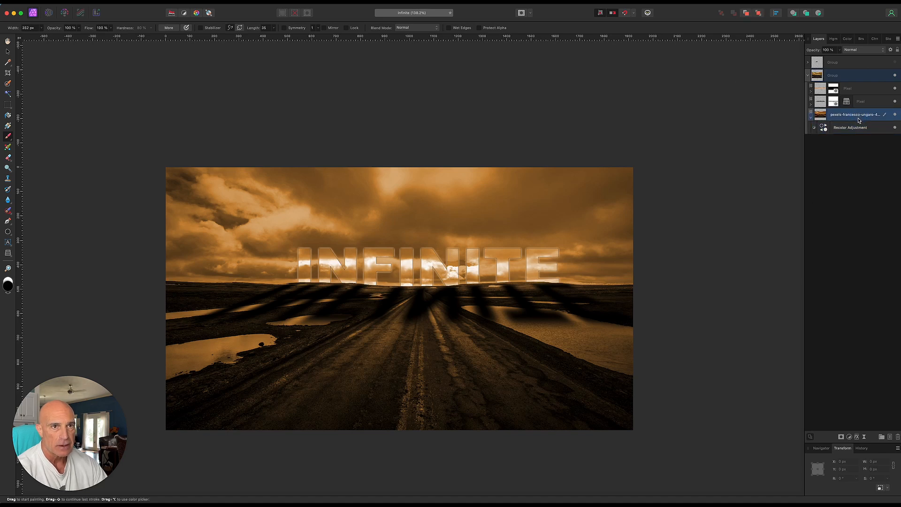
click(890, 439)
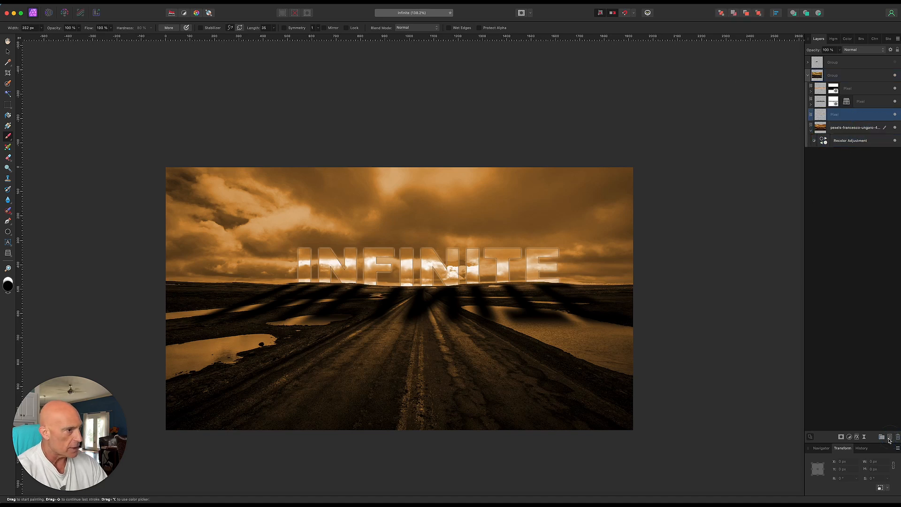
Step: Stamp several overlapping bird flocks across the upper-left sky on the new pixel layer, then deselect the layer
click(264, 215)
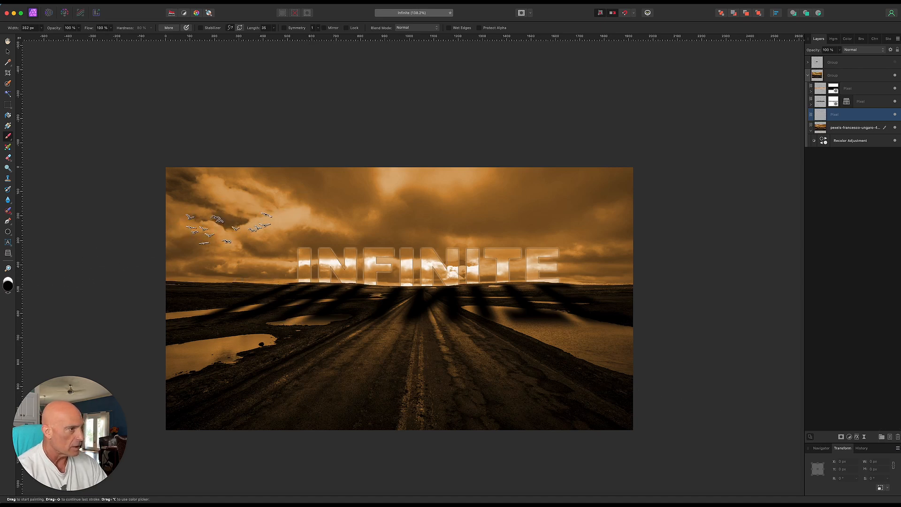
click(231, 231)
click(265, 212)
click(232, 206)
click(288, 194)
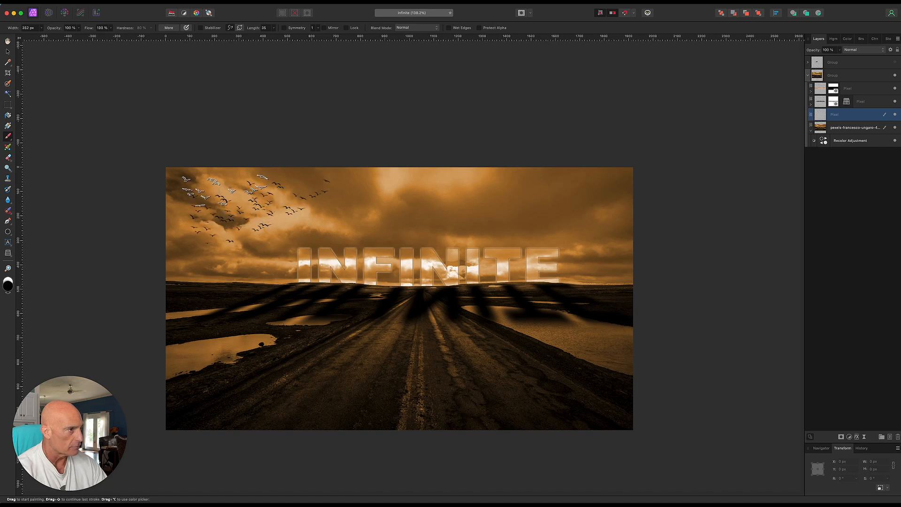
click(281, 188)
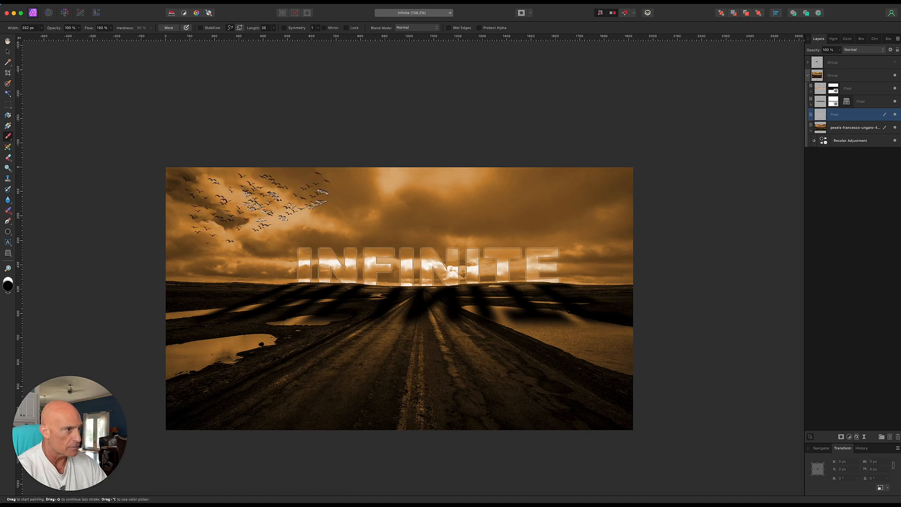
scroll(371, 251, down, 1)
scroll(349, 251, down, 1)
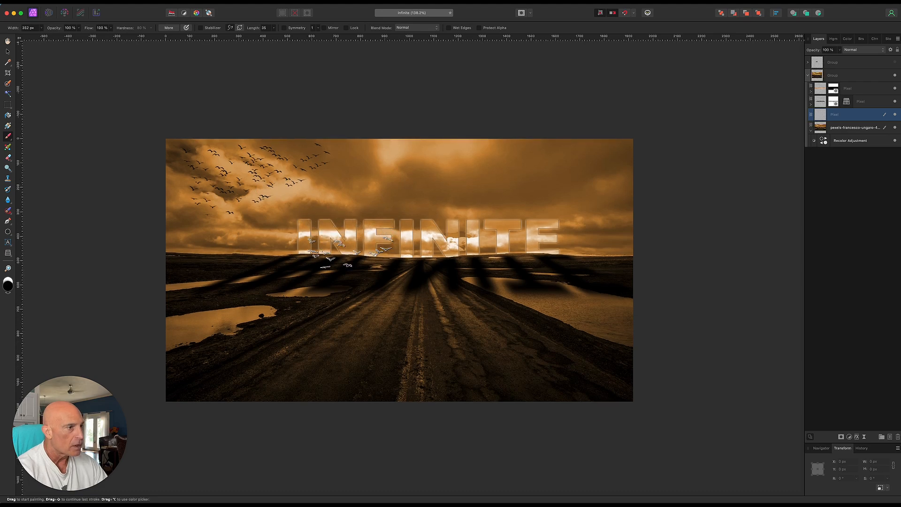
click(8, 52)
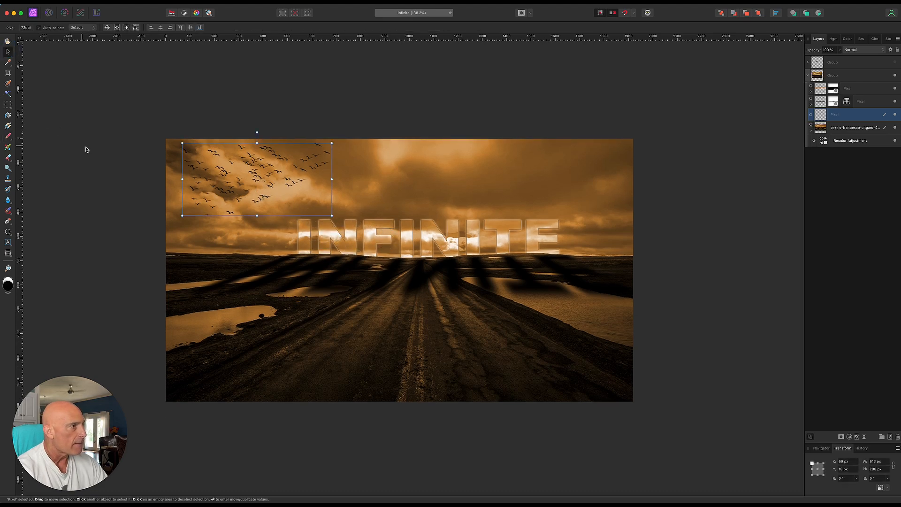
click(104, 163)
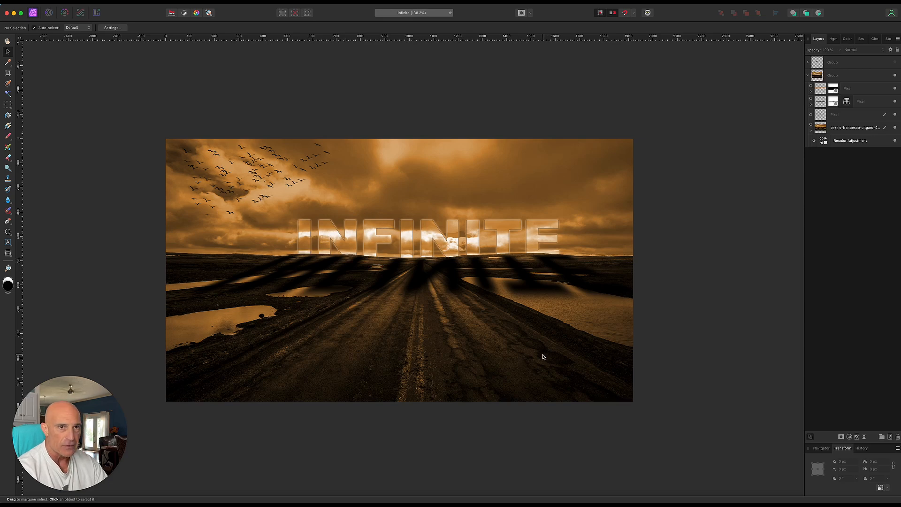
Step: Draw a white trapezoid about 414 × 530 px over the road, on a layer directly above the road photo
click(855, 129)
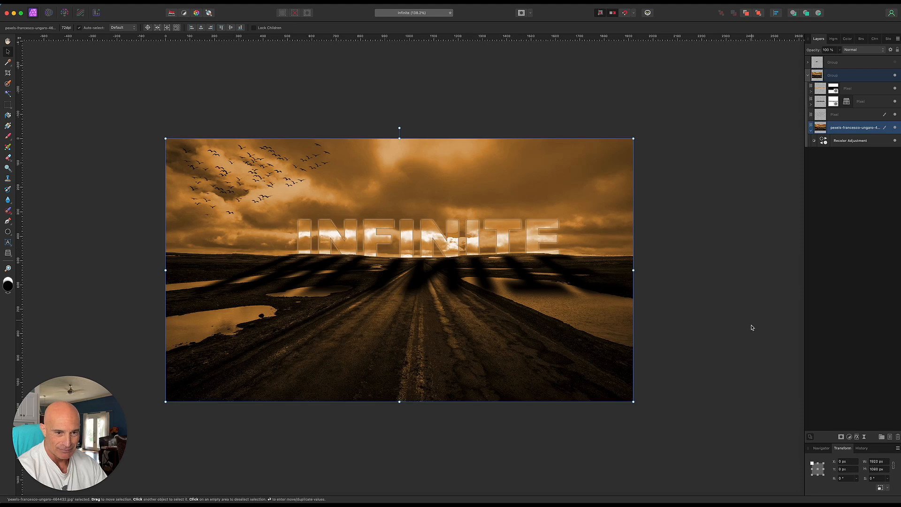
click(7, 233)
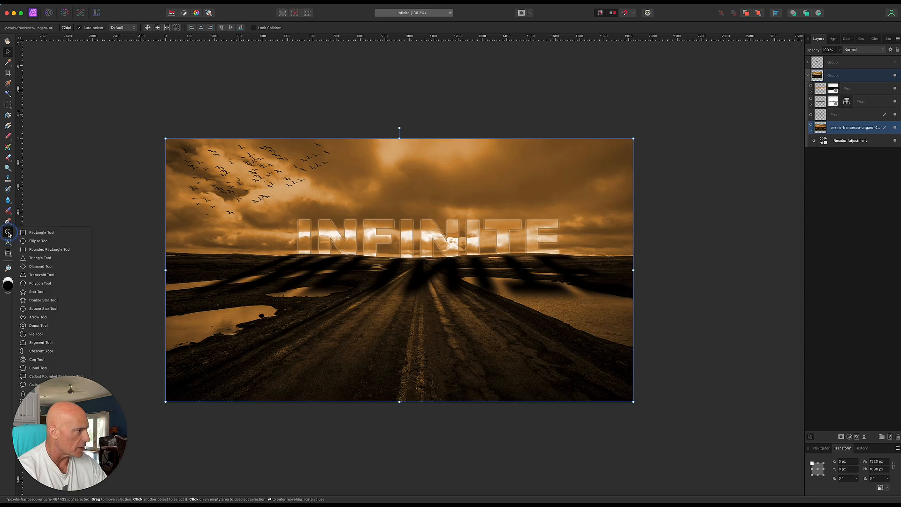
click(31, 275)
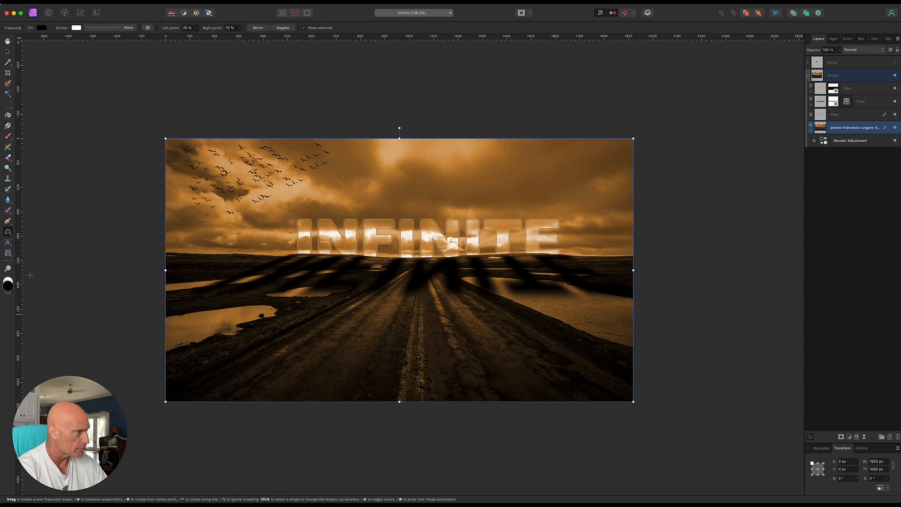
click(7, 293)
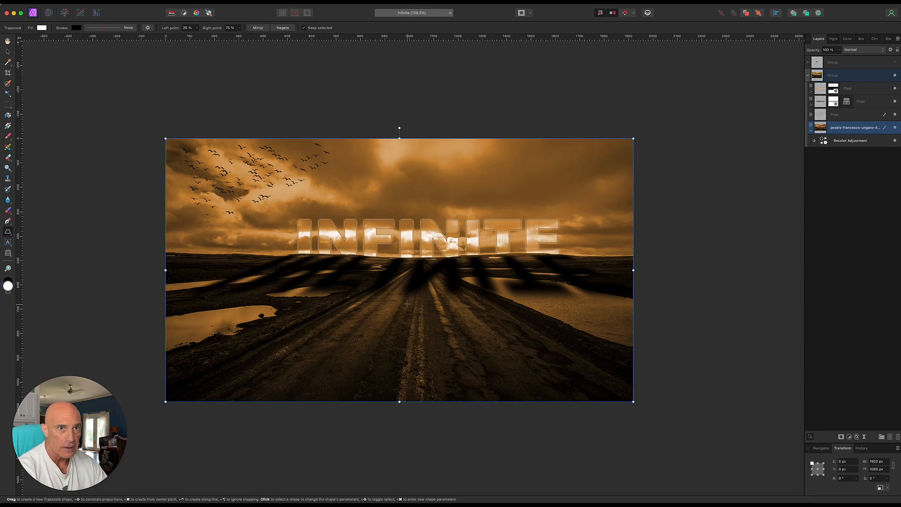
drag(372, 273, 472, 403)
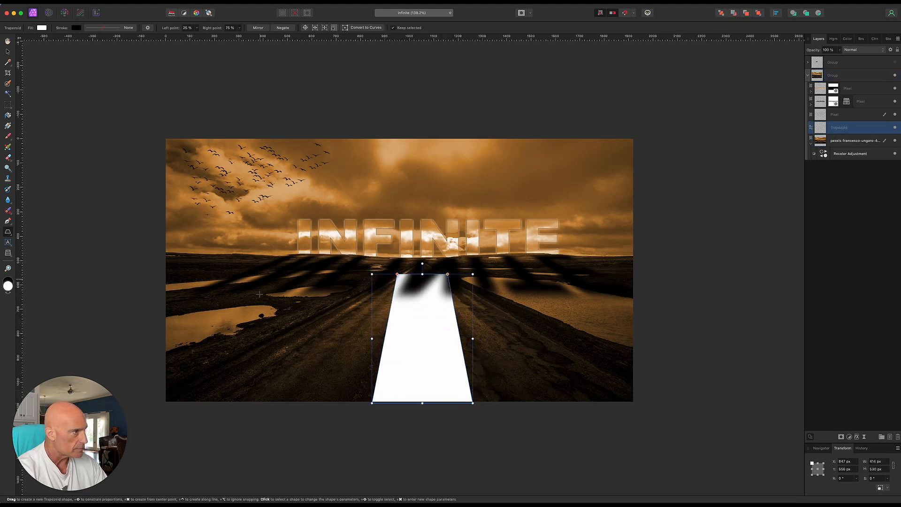
Step: Reshape the trapezoid to follow the road's edges from the horizon past the lower canvas corners, with left point 51% and right point 53%
drag(472, 403, 634, 402)
drag(370, 404, 148, 413)
drag(393, 274, 394, 255)
drag(636, 412, 656, 414)
drag(524, 259, 418, 294)
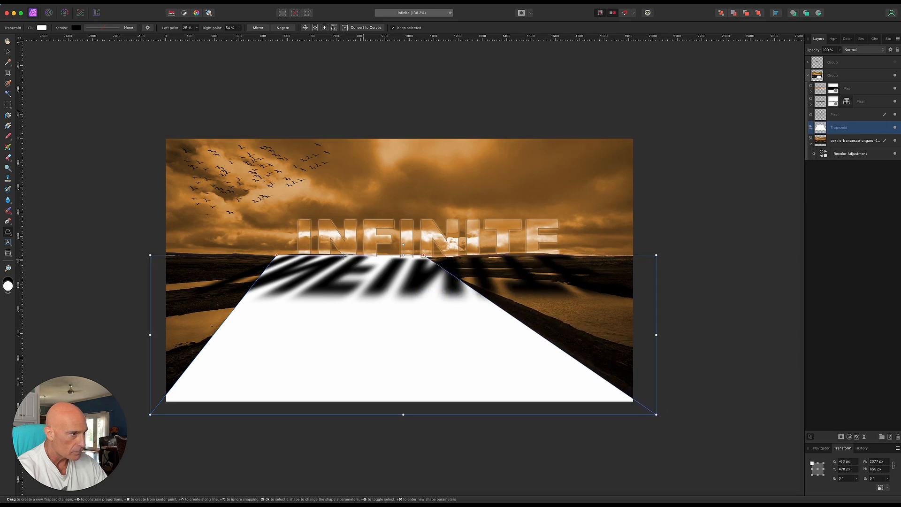
drag(277, 255, 408, 271)
drag(656, 414, 664, 415)
drag(431, 256, 423, 256)
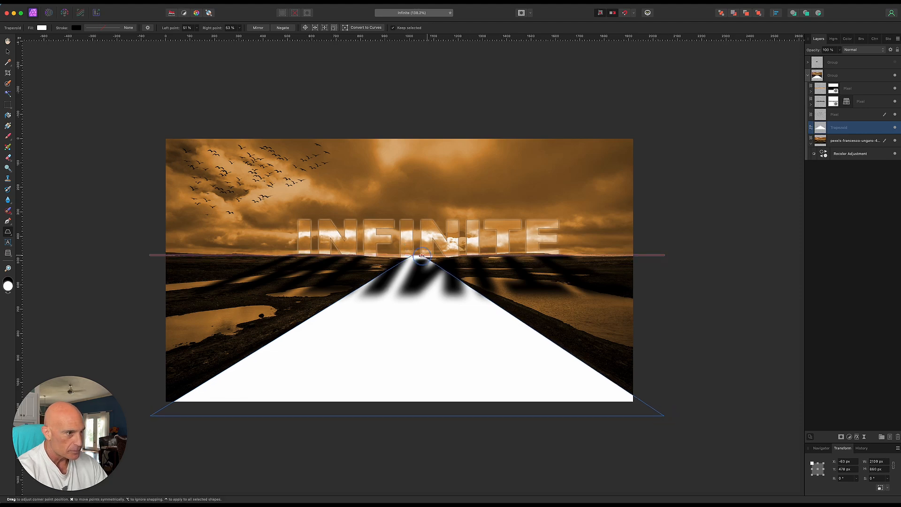
drag(421, 255, 422, 256)
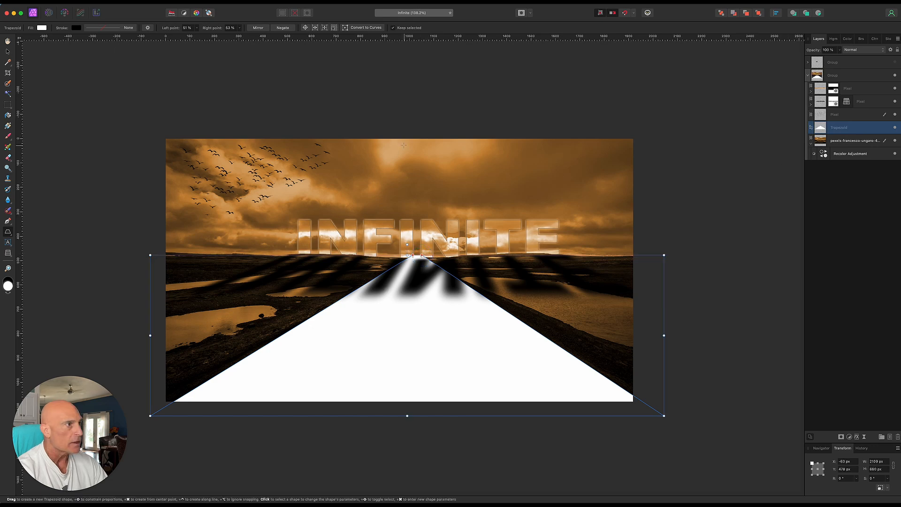
Step: Fill the trapezoid with a light orange color sampled from the bright clouds
click(41, 28)
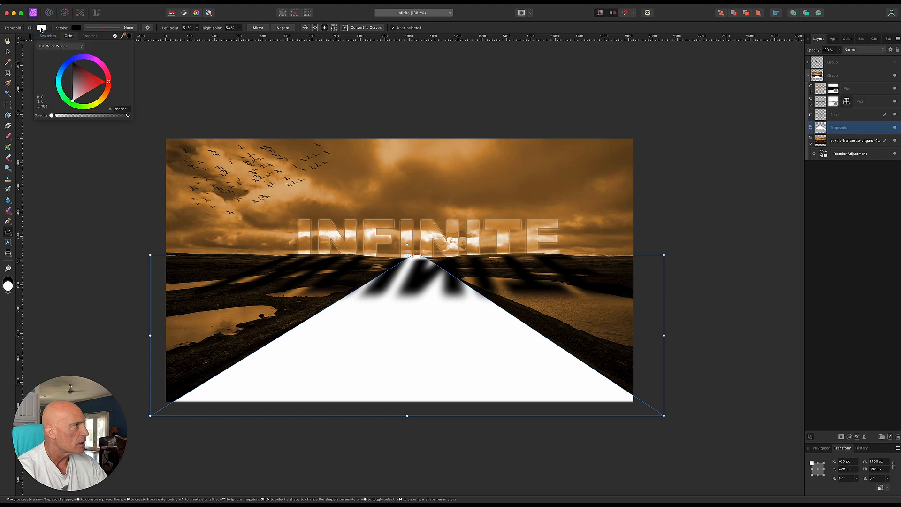
drag(125, 36, 395, 149)
click(130, 36)
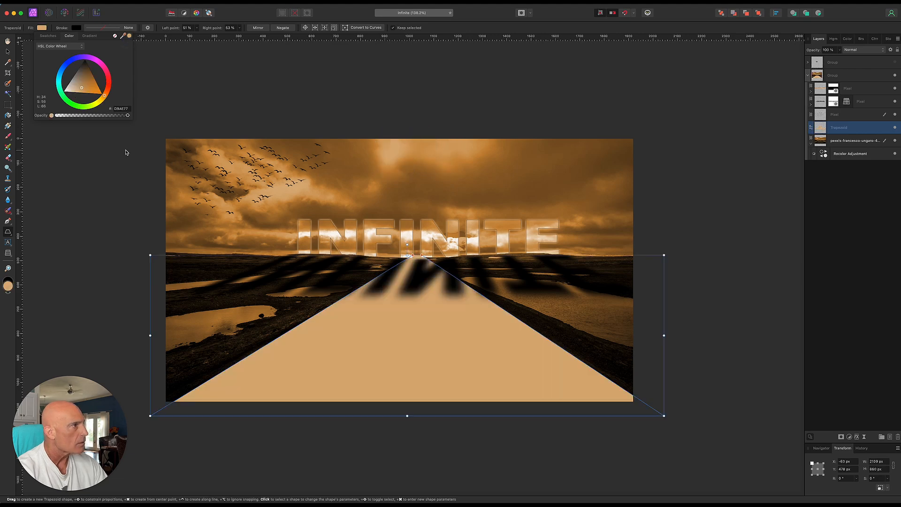
click(365, 121)
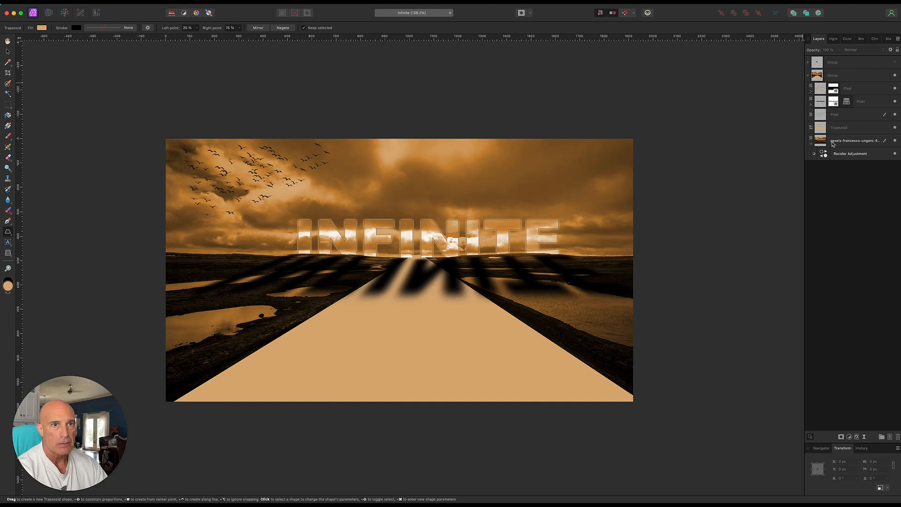
Step: Set the trapezoid layer's blend mode to Overlay
click(853, 131)
click(857, 51)
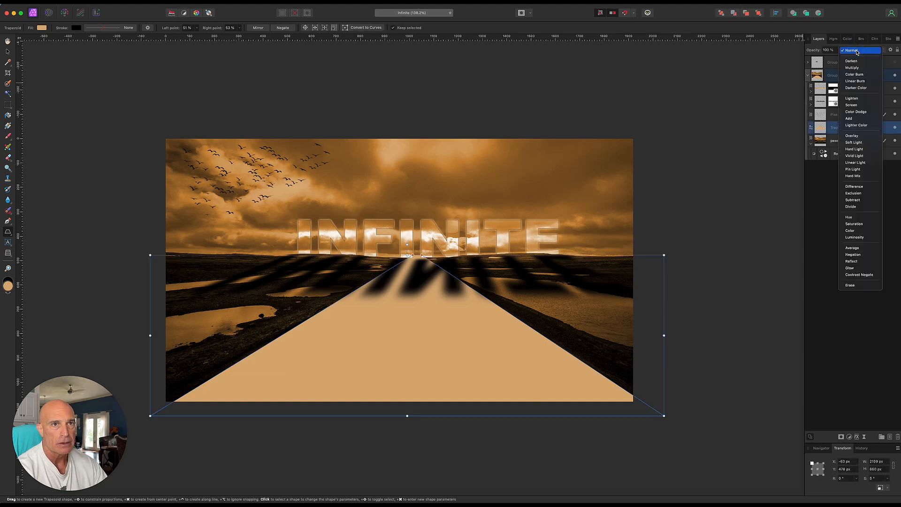
click(852, 136)
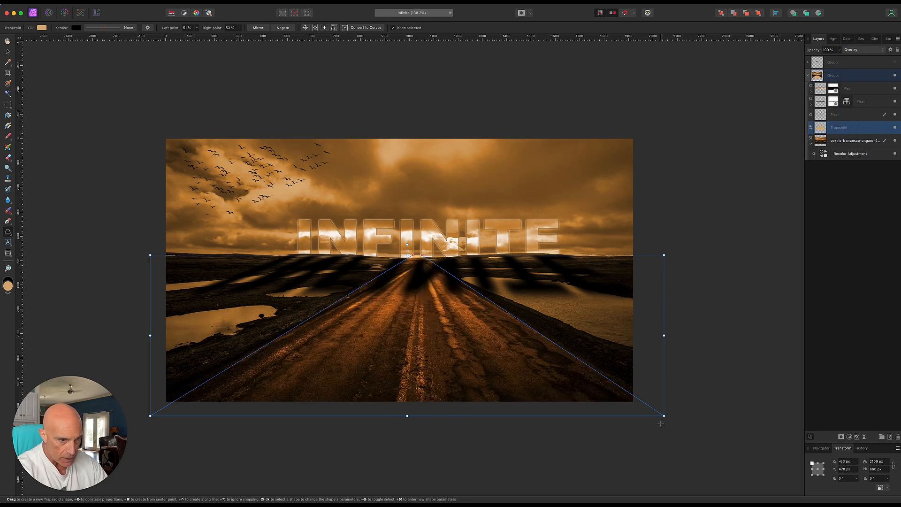
Step: Fine-tune the trapezoid's corners to about 2131 × 644 px so its top edge sits just below the horizon
drag(663, 415, 672, 415)
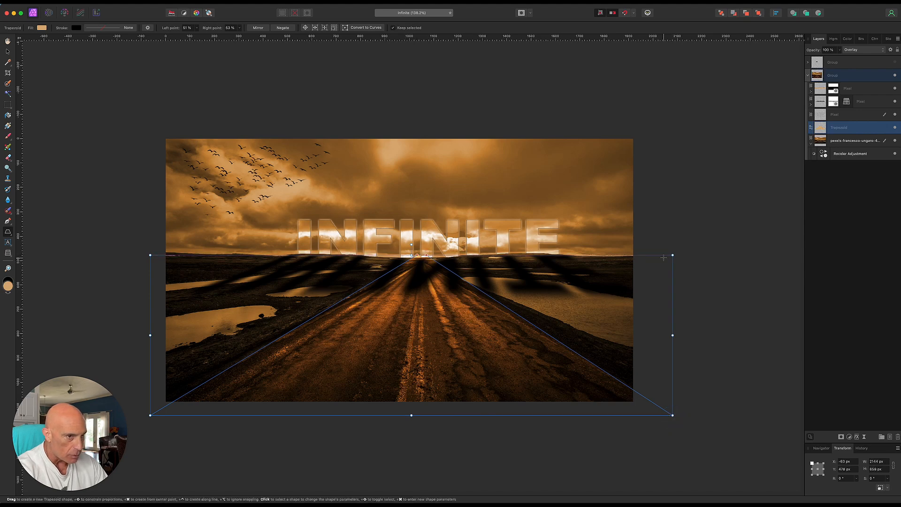
drag(668, 255, 668, 259)
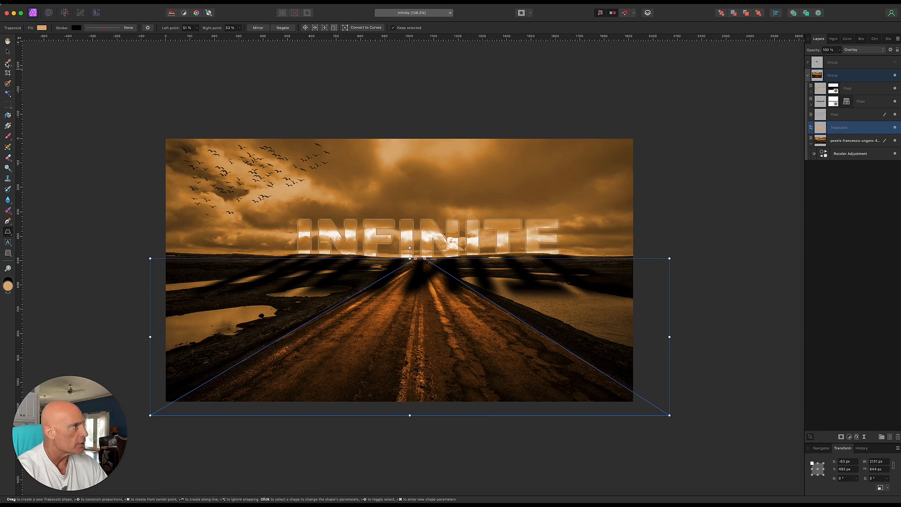
click(8, 52)
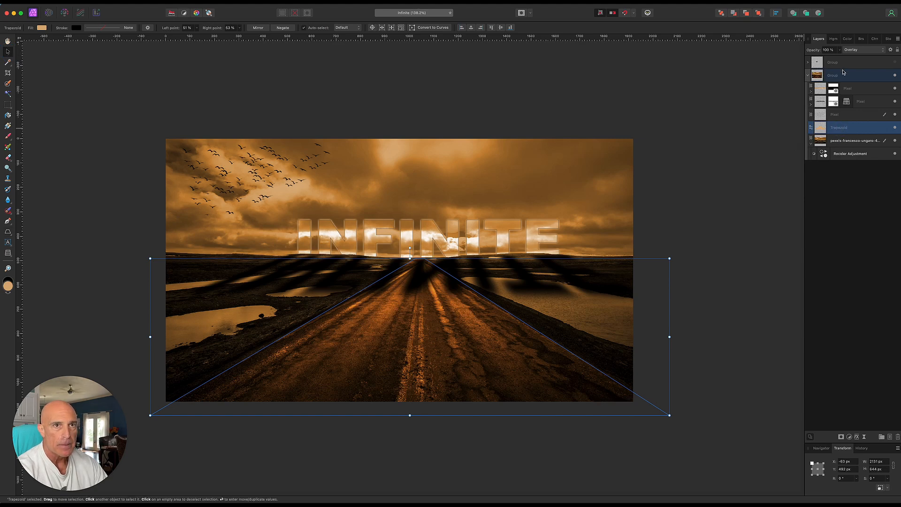
Step: Lower the trapezoid layer's opacity to 60% and deselect it
click(840, 50)
drag(840, 60, 816, 75)
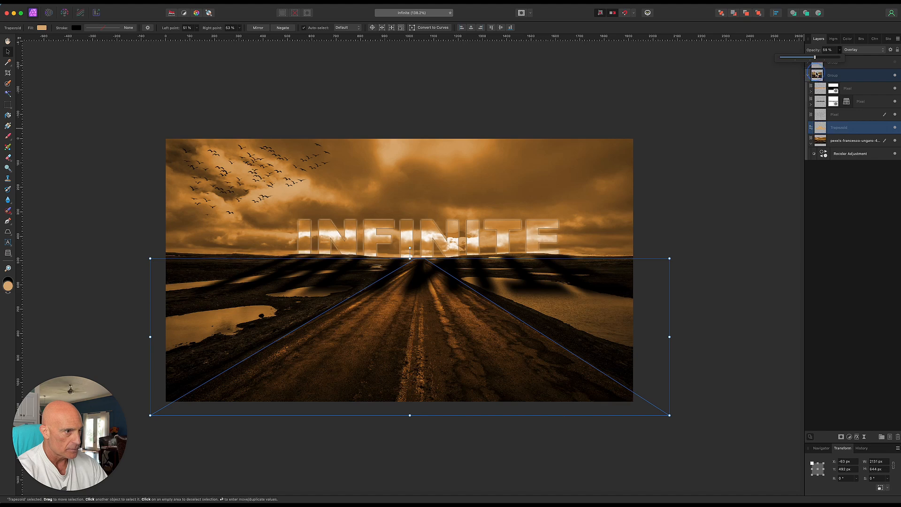
click(715, 173)
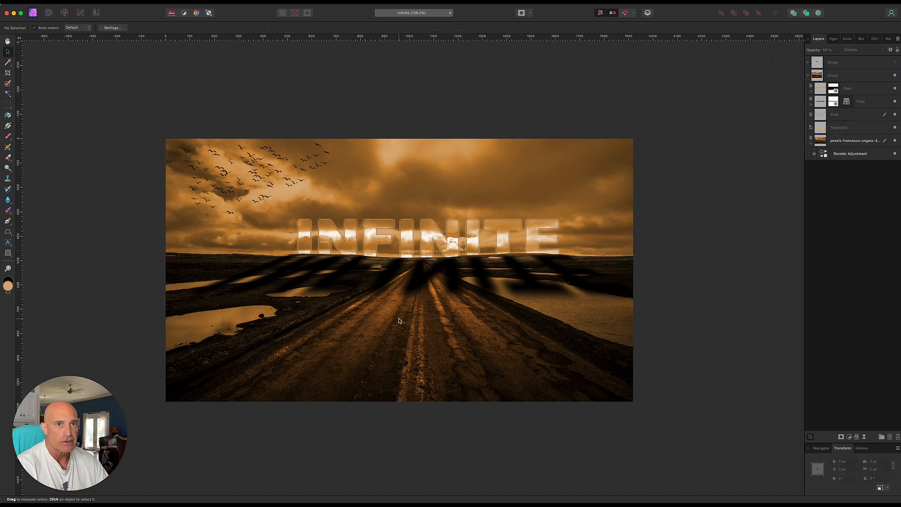
Step: Rasterize the INFINITE shadow layer and give it a fresh white mask
click(877, 104)
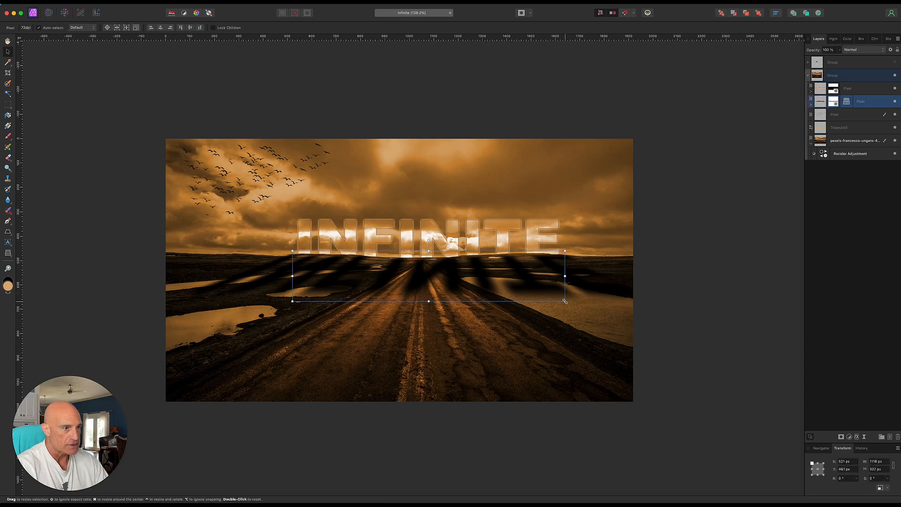
right_click(877, 104)
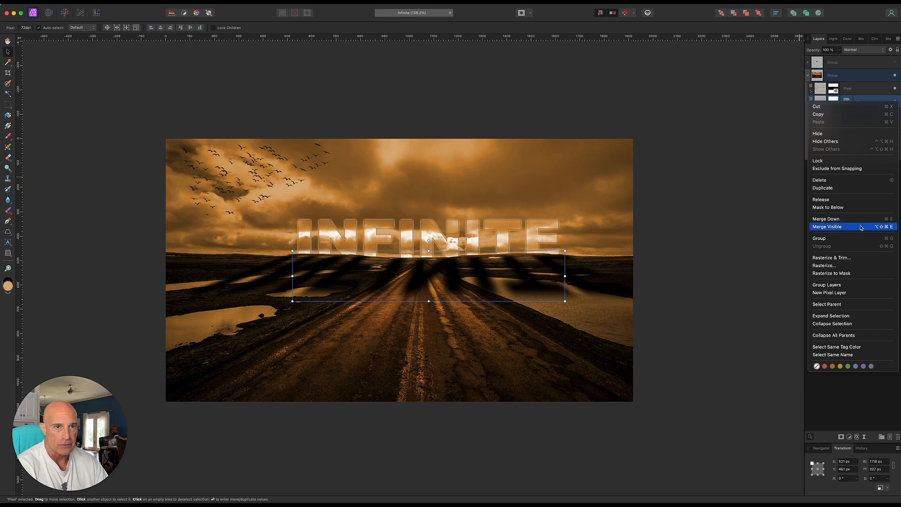
click(849, 266)
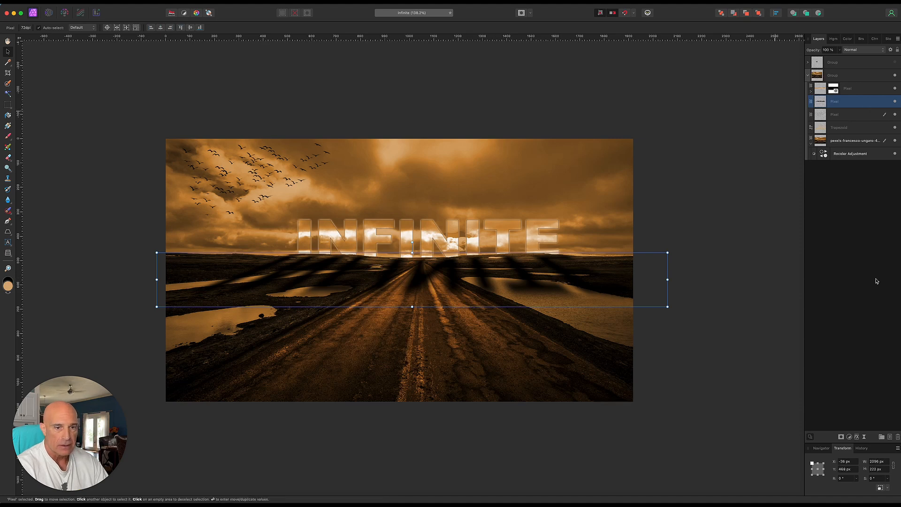
alt+click(841, 437)
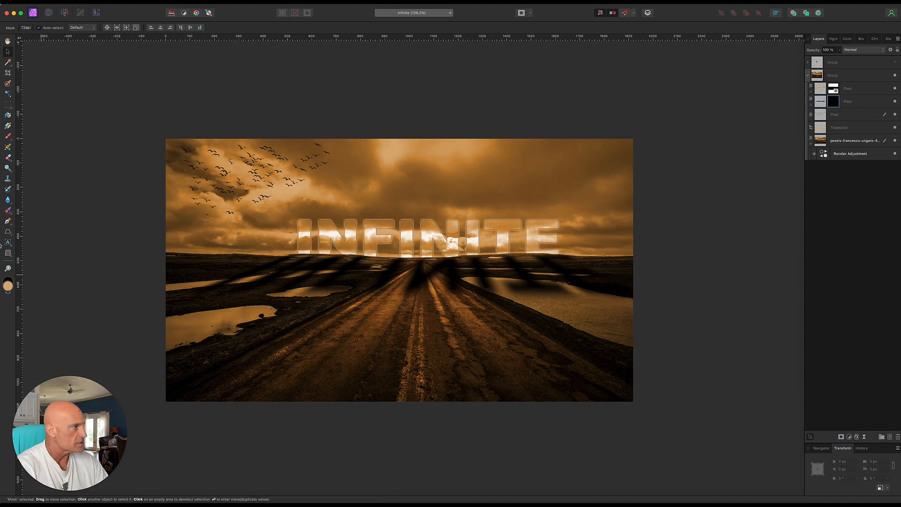
key(super+i)
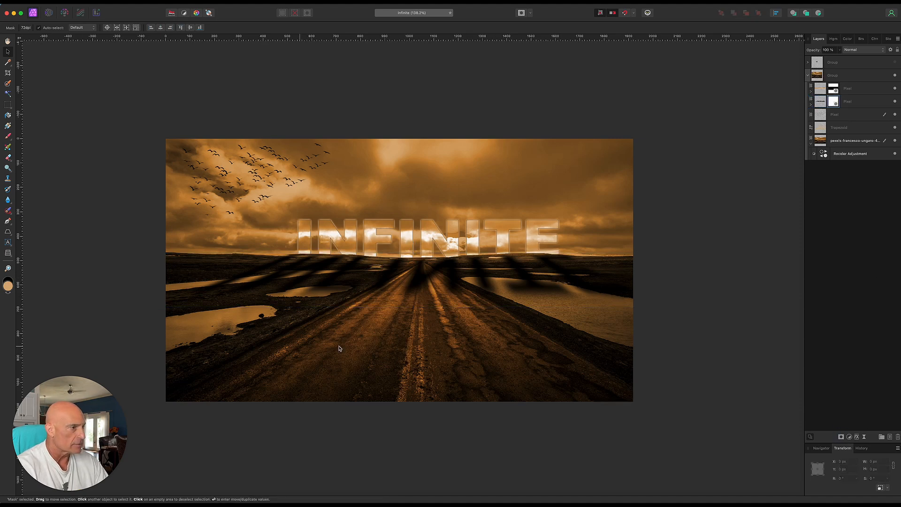
Step: Apply a vertical gradient to the shadow's mask, fading the shadow out from just below the horizon down the road
click(7, 126)
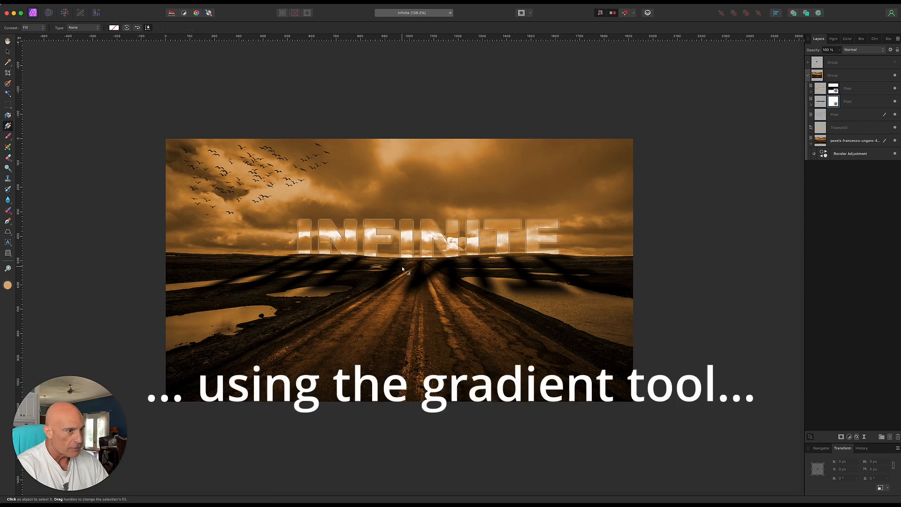
drag(421, 266, 420, 295)
click(8, 52)
click(63, 80)
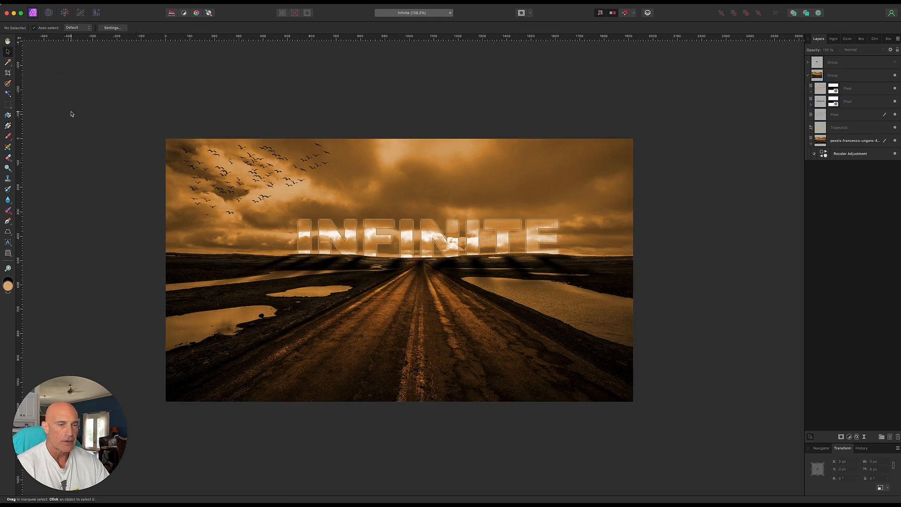